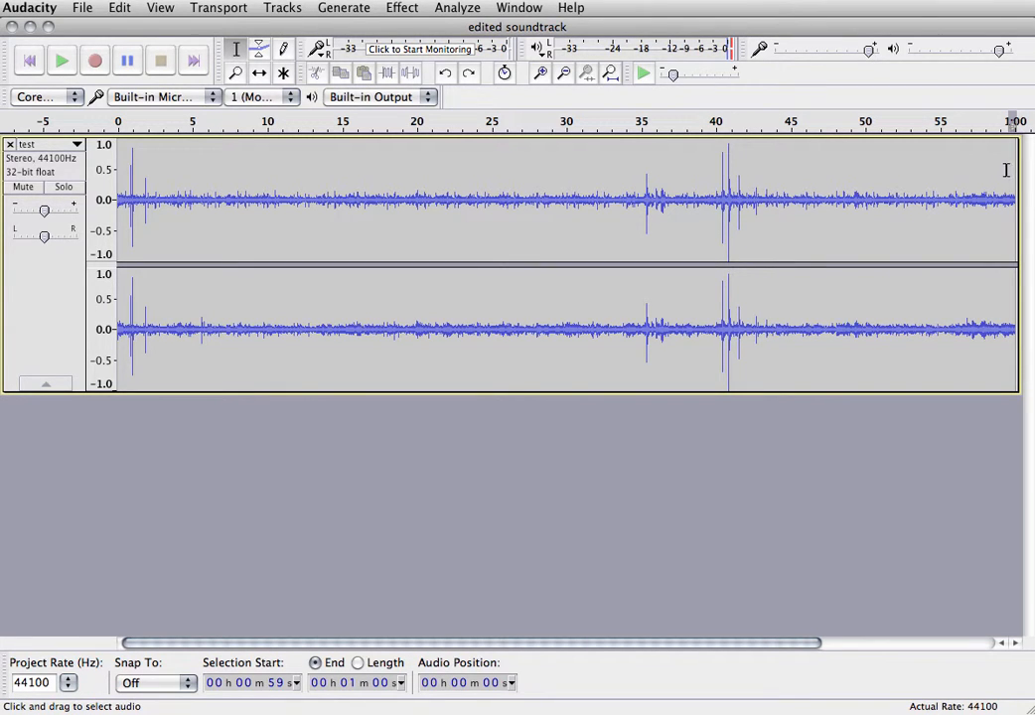
# Step: Apply Fade Out to about the last second of the test track, from 59 s to 1:00
pyautogui.moveTo(1003, 170); pyautogui.dragTo(1014, 174)
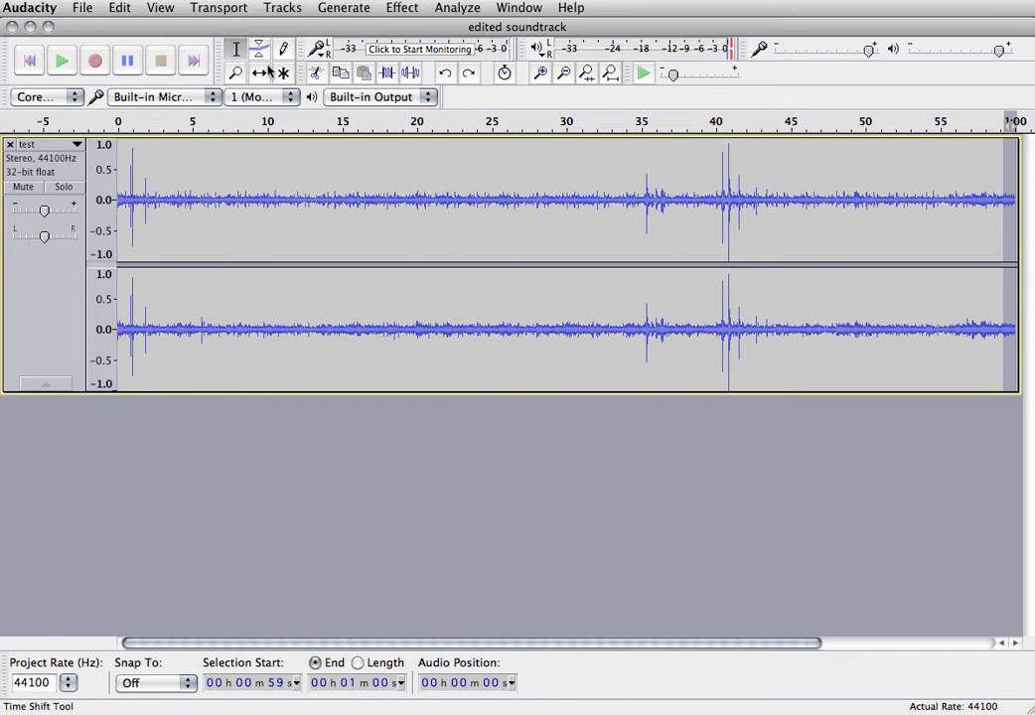
pyautogui.click(402, 7)
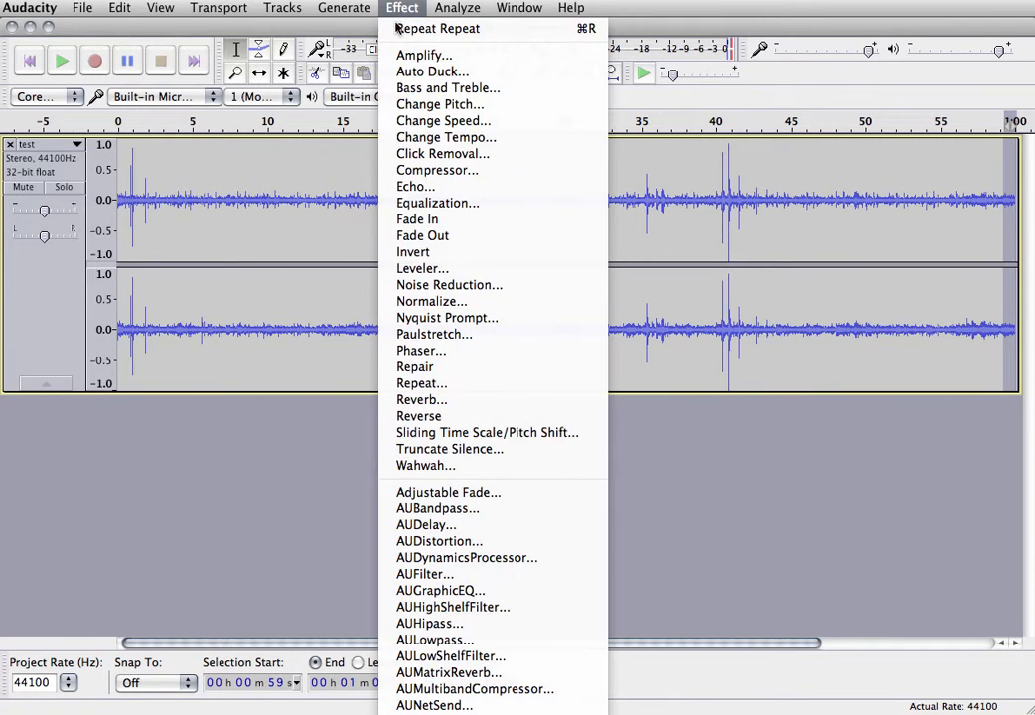
pyautogui.click(438, 237)
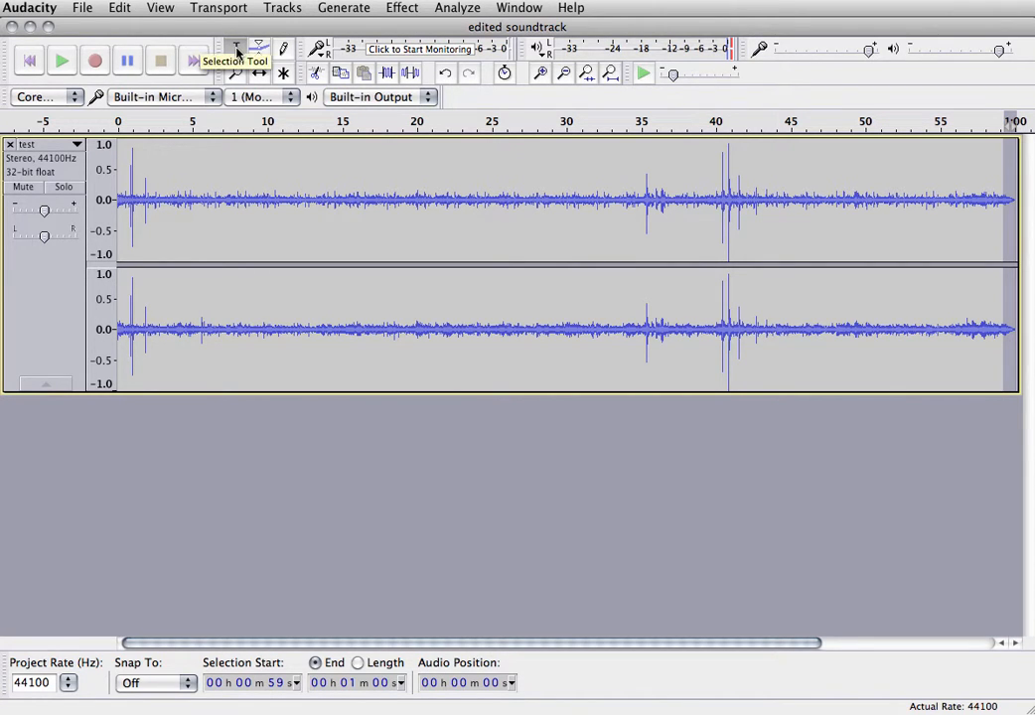
# Step: Apply Fade In to about the first second of the test track
pyautogui.click(133, 211)
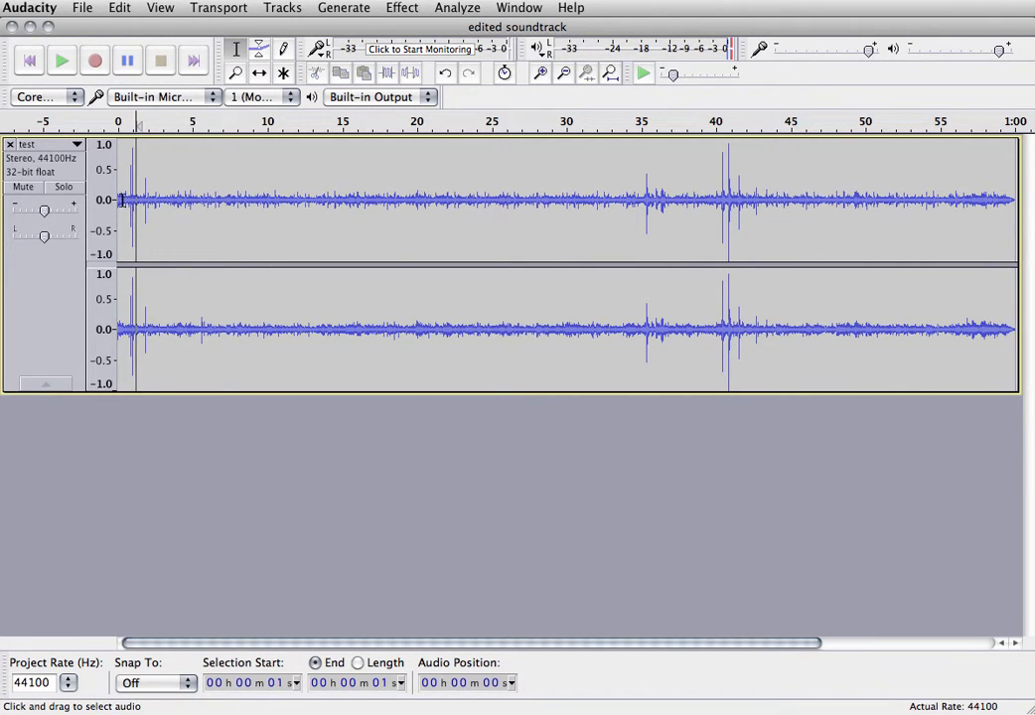
pyautogui.moveTo(128, 204); pyautogui.dragTo(113, 202)
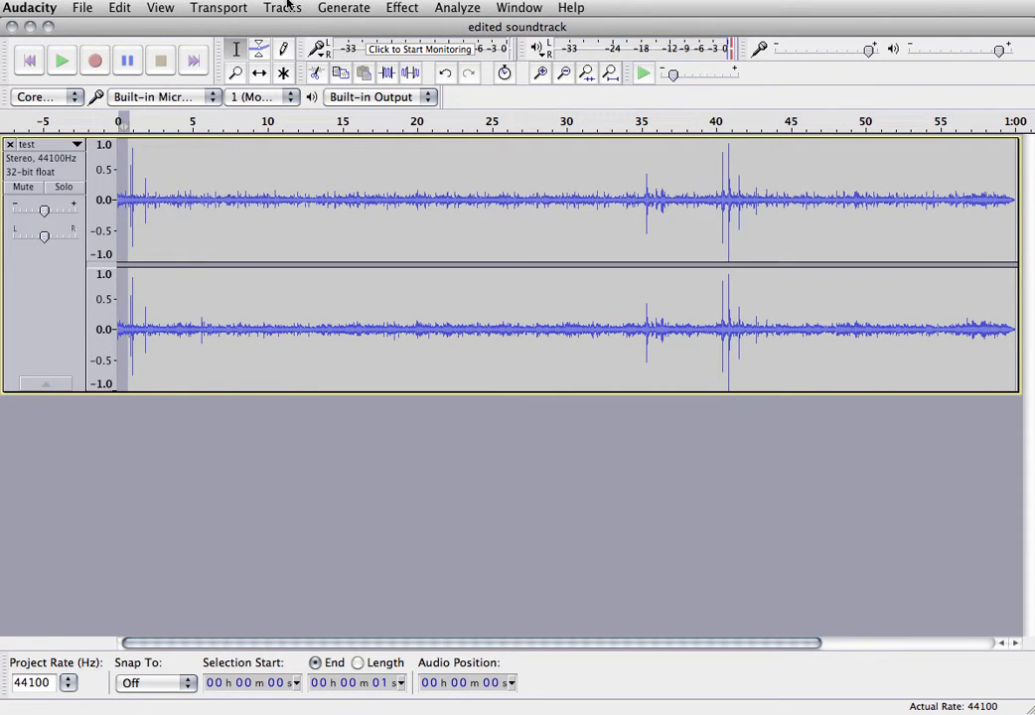
pyautogui.click(414, 10)
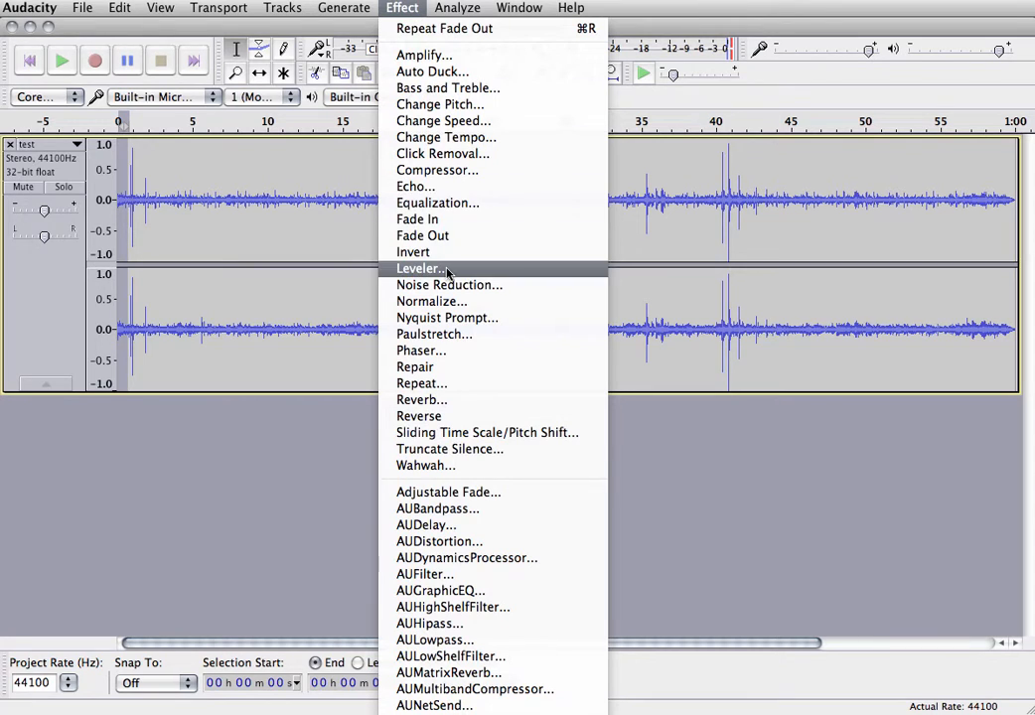
pyautogui.click(426, 221)
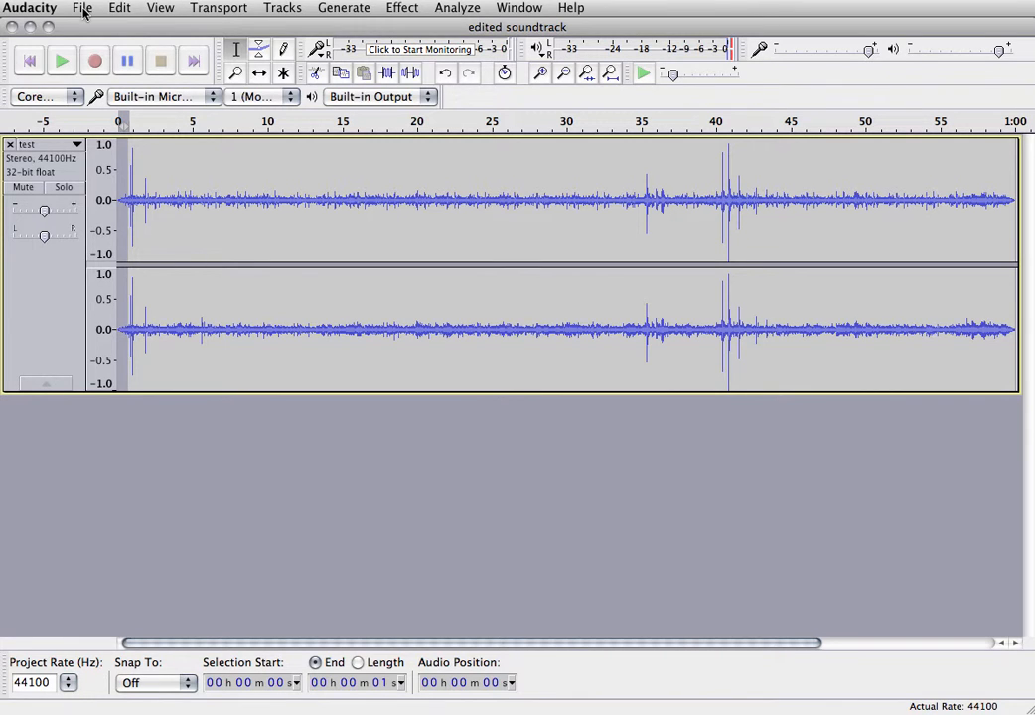
# Step: Import the audio file "freesound beat loop.wav" from the "Audio samples and composition" folder, making a copy of the files before editing
pyautogui.click(84, 13)
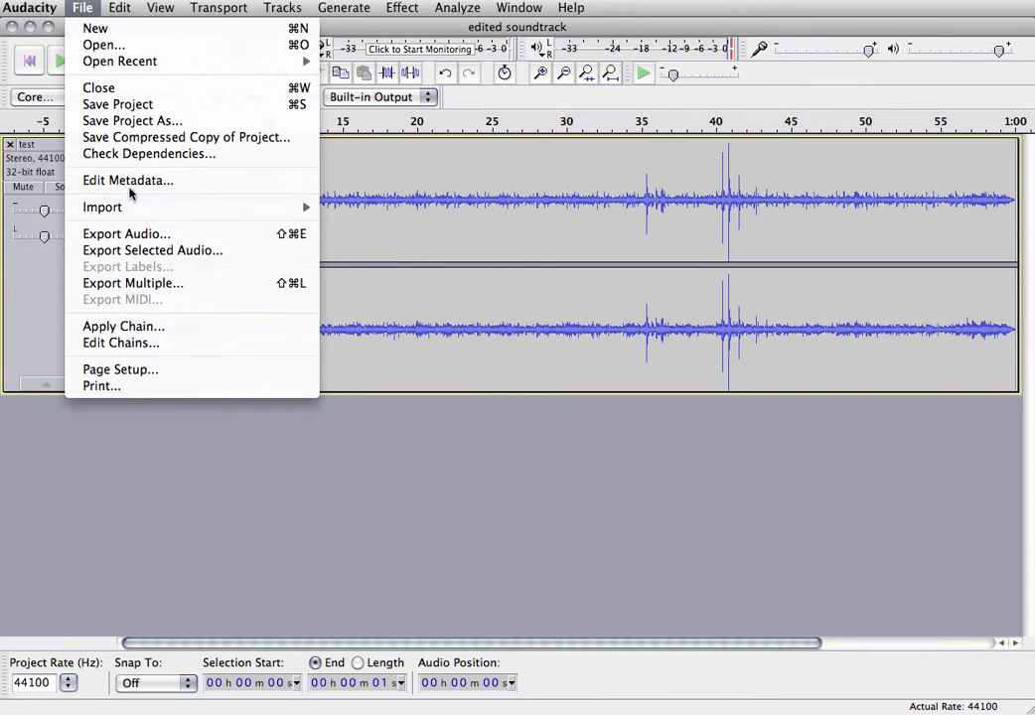
pyautogui.moveTo(119, 207)
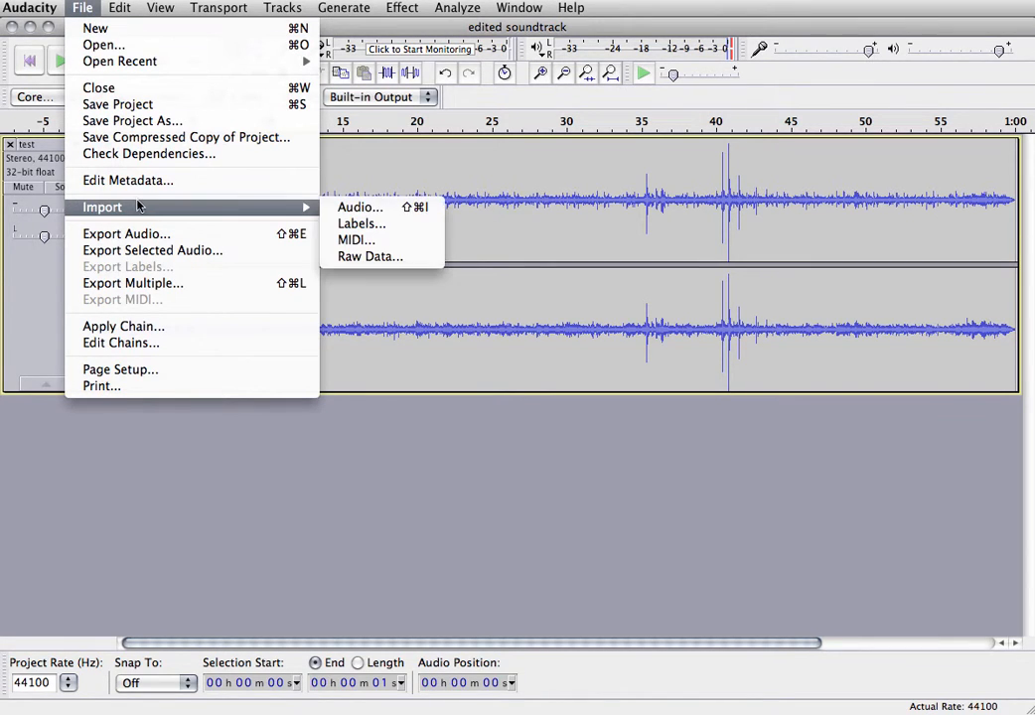
pyautogui.click(388, 209)
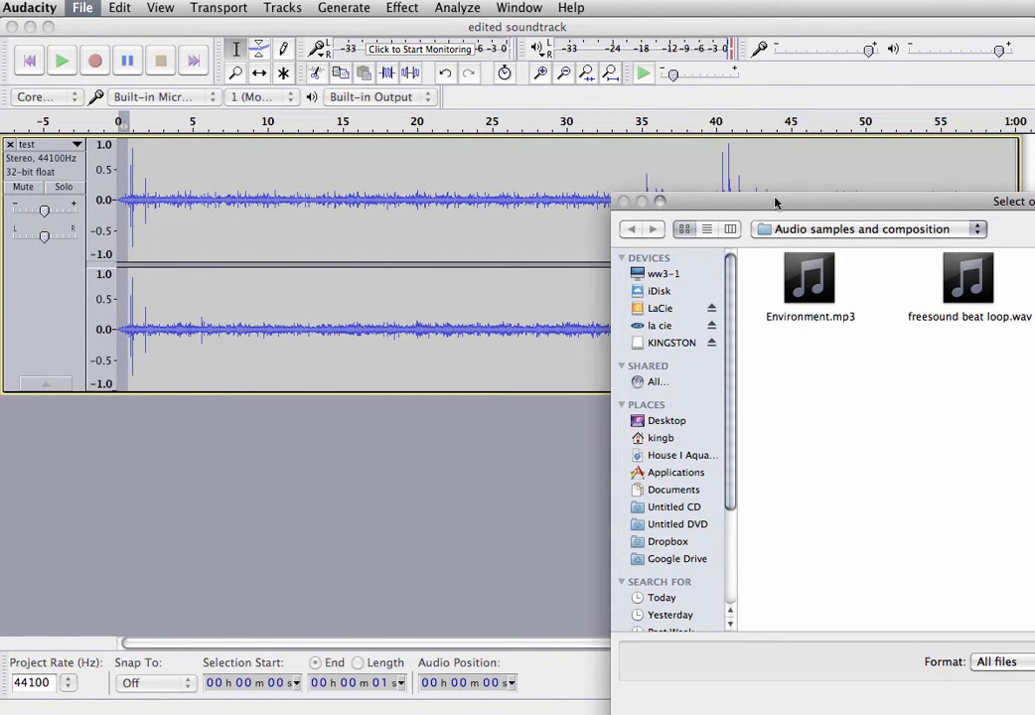
pyautogui.moveTo(775, 201); pyautogui.dragTo(335, 165)
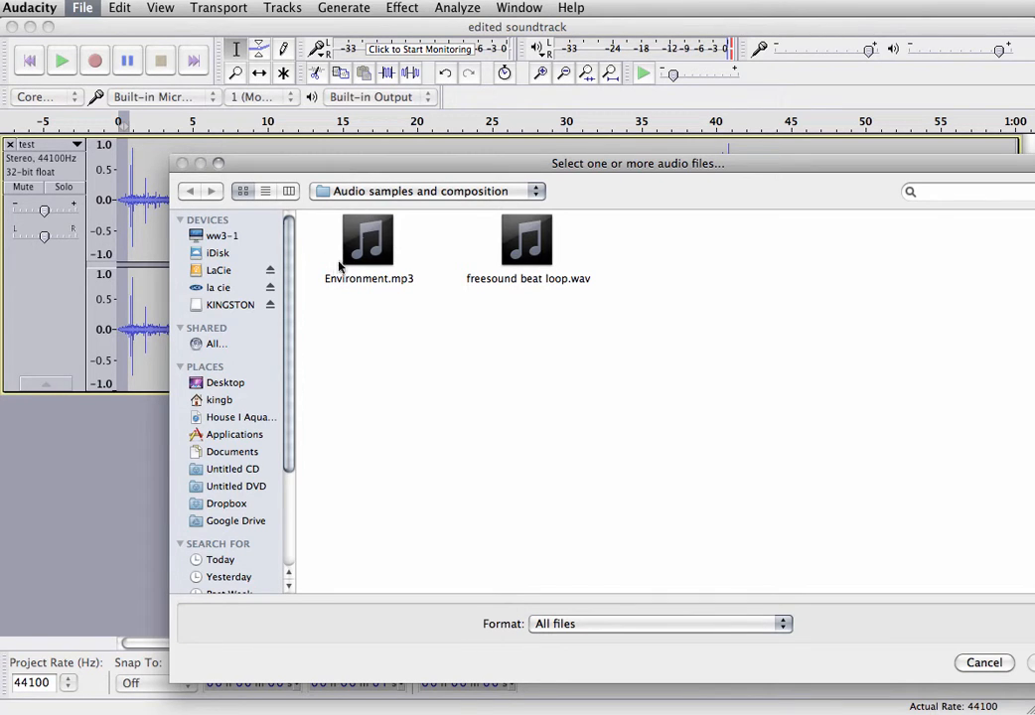
pyautogui.click(516, 235)
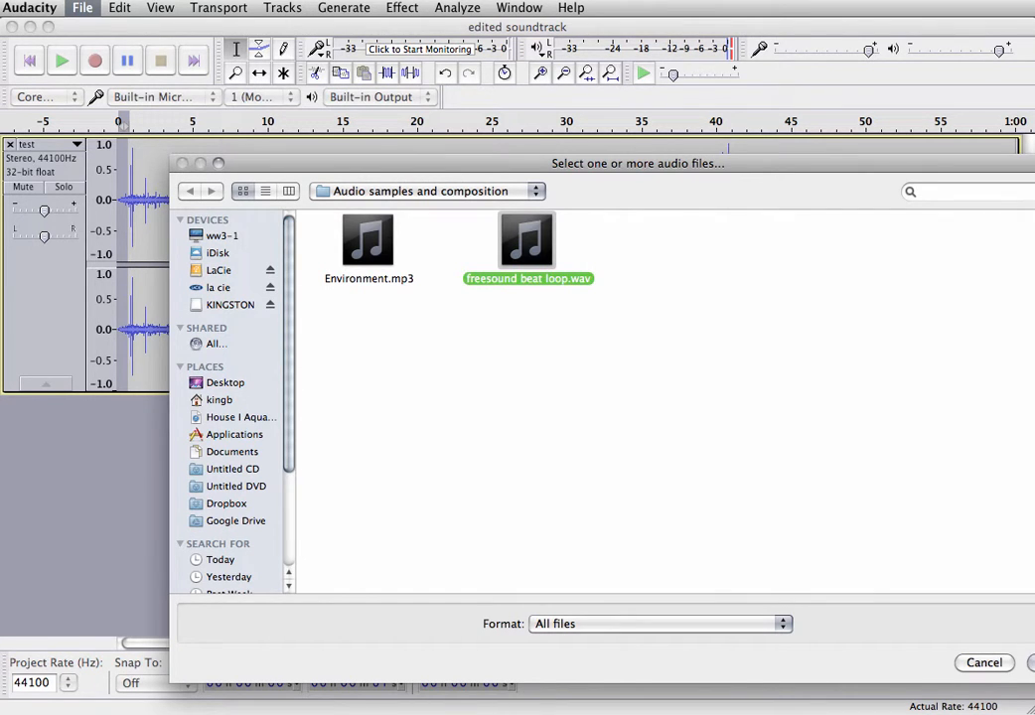
pyautogui.moveTo(744, 166); pyautogui.dragTo(659, 163)
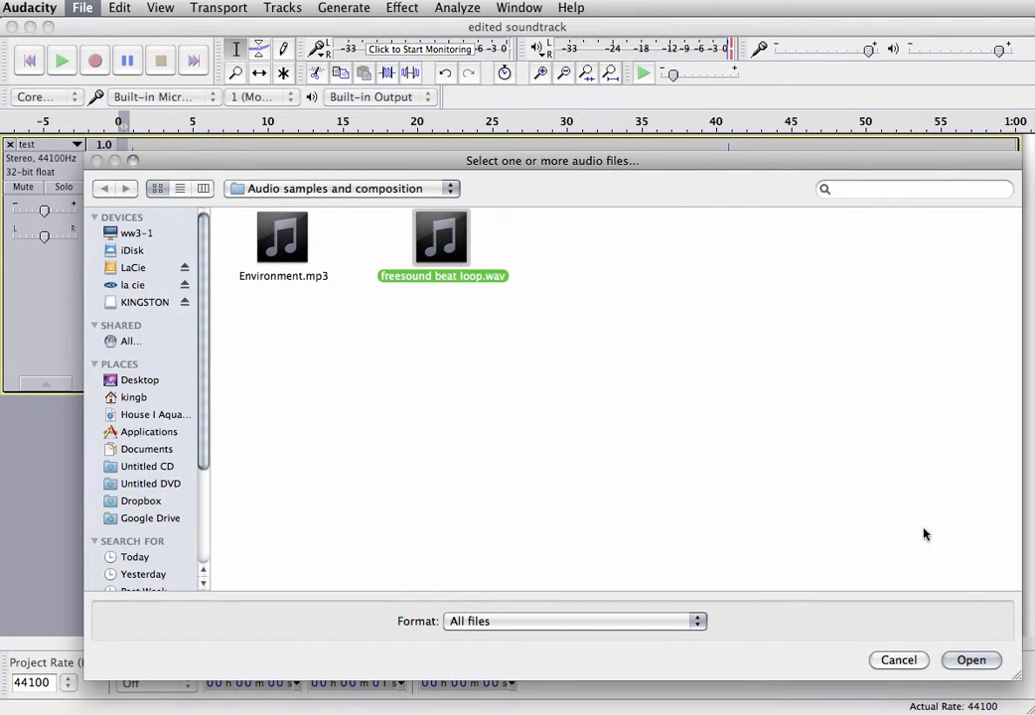
pyautogui.click(969, 661)
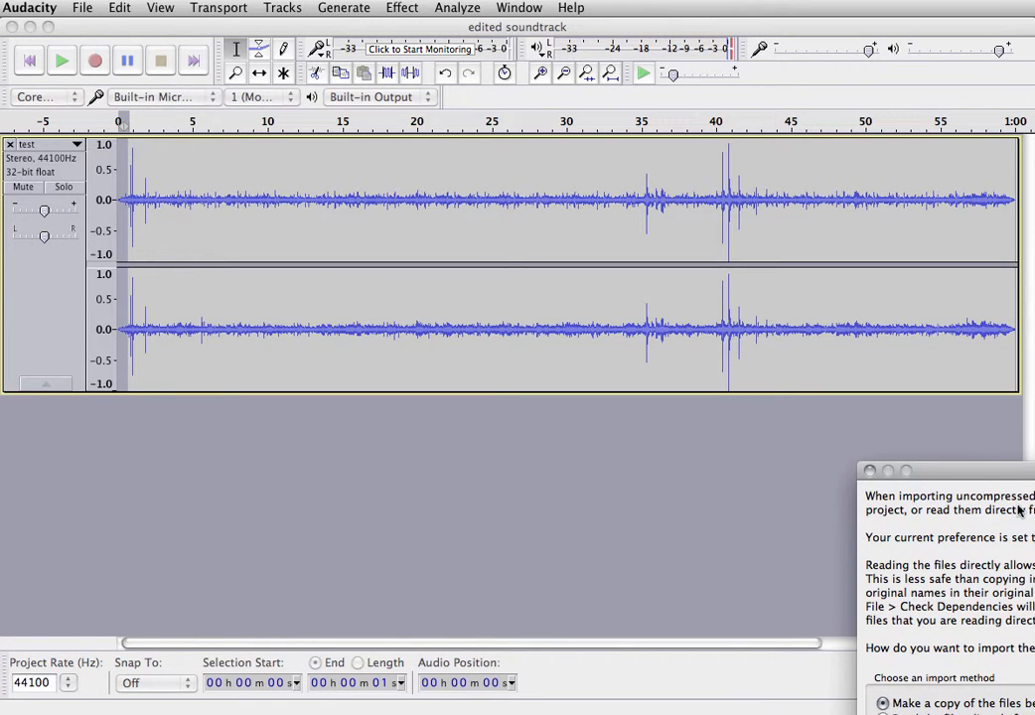
pyautogui.moveTo(1000, 484); pyautogui.dragTo(568, 272)
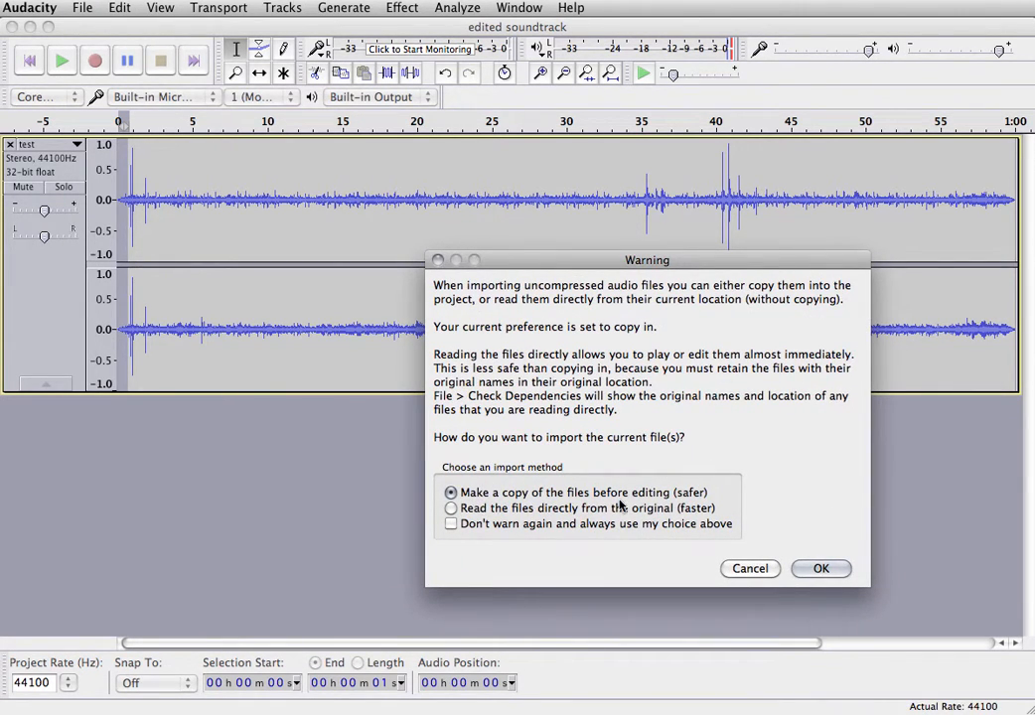
pyautogui.click(809, 571)
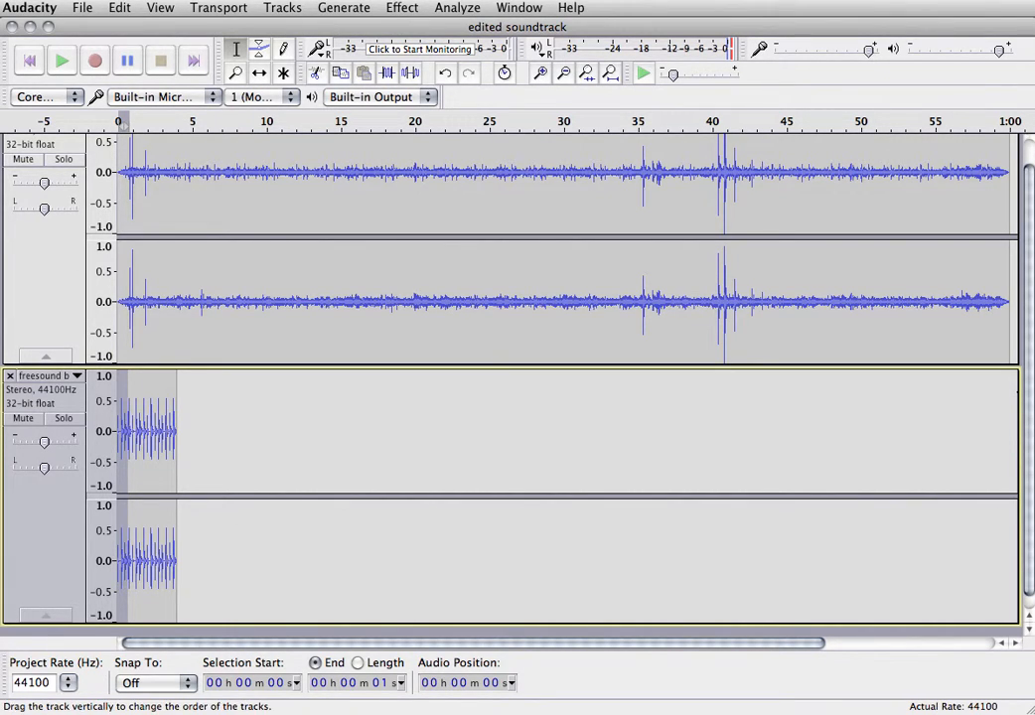
# Step: Play both tracks from the start to hear the beat loop with the test track, and stop playback
pyautogui.click(32, 63)
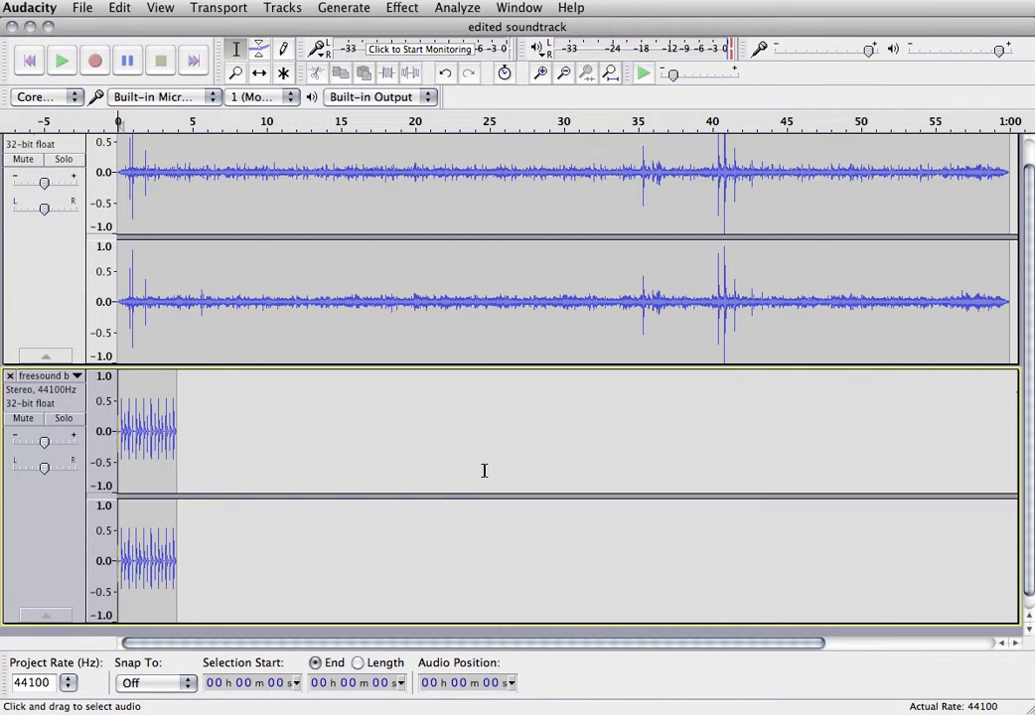
pyautogui.press('space')
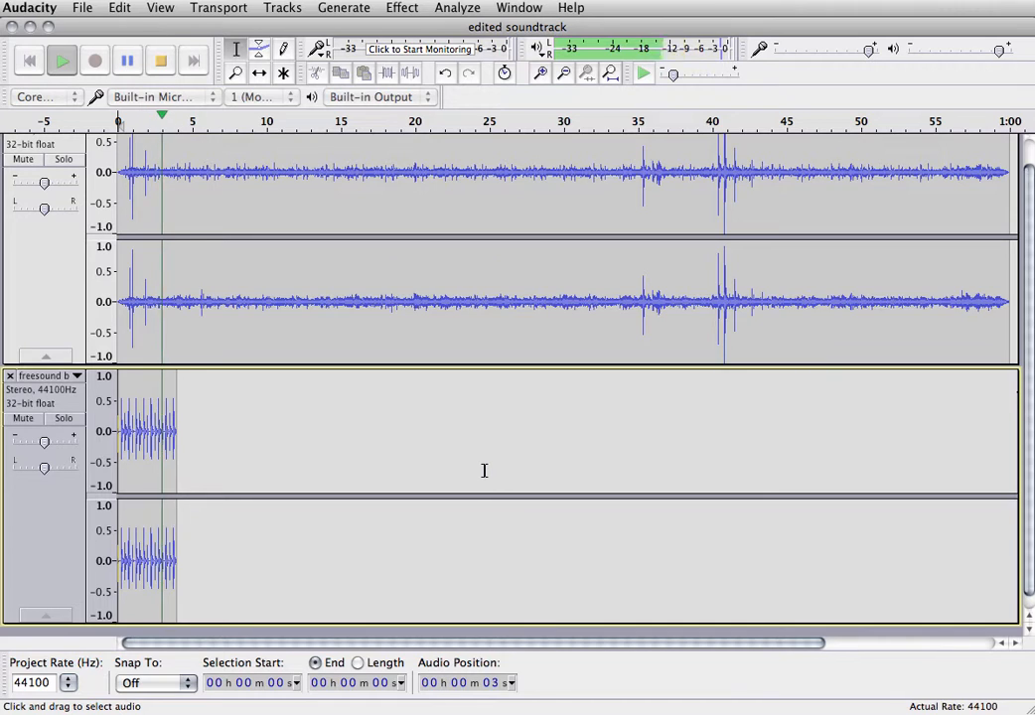
pyautogui.press('space')
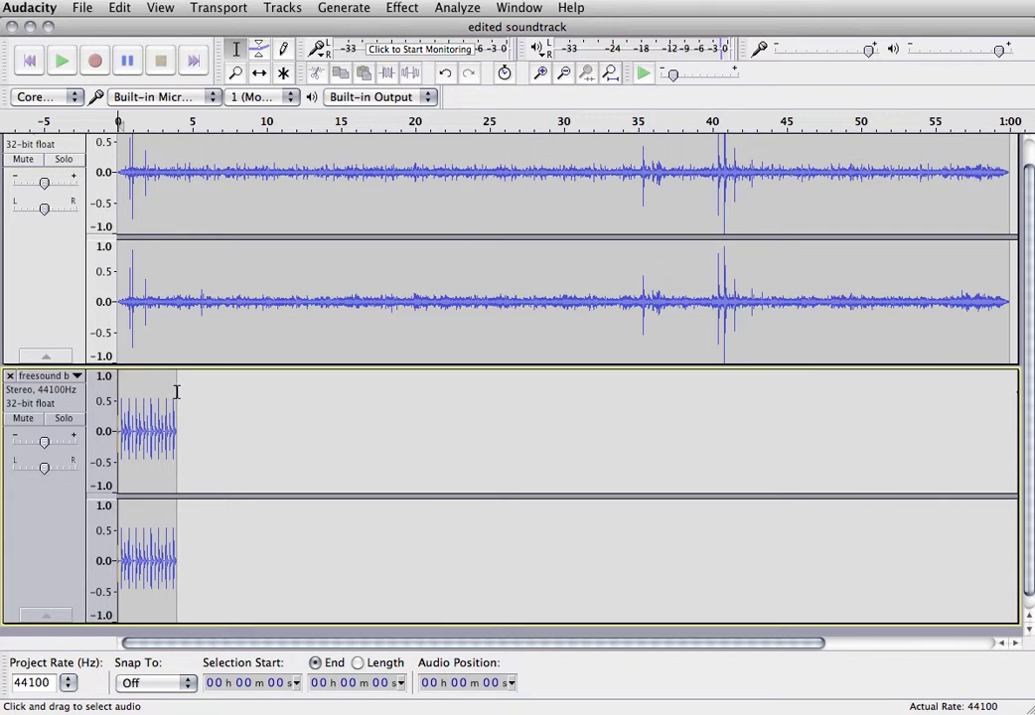
# Step: Select the entire beat loop clip, from 0 to about 4 s
pyautogui.moveTo(176, 392); pyautogui.dragTo(117, 398)
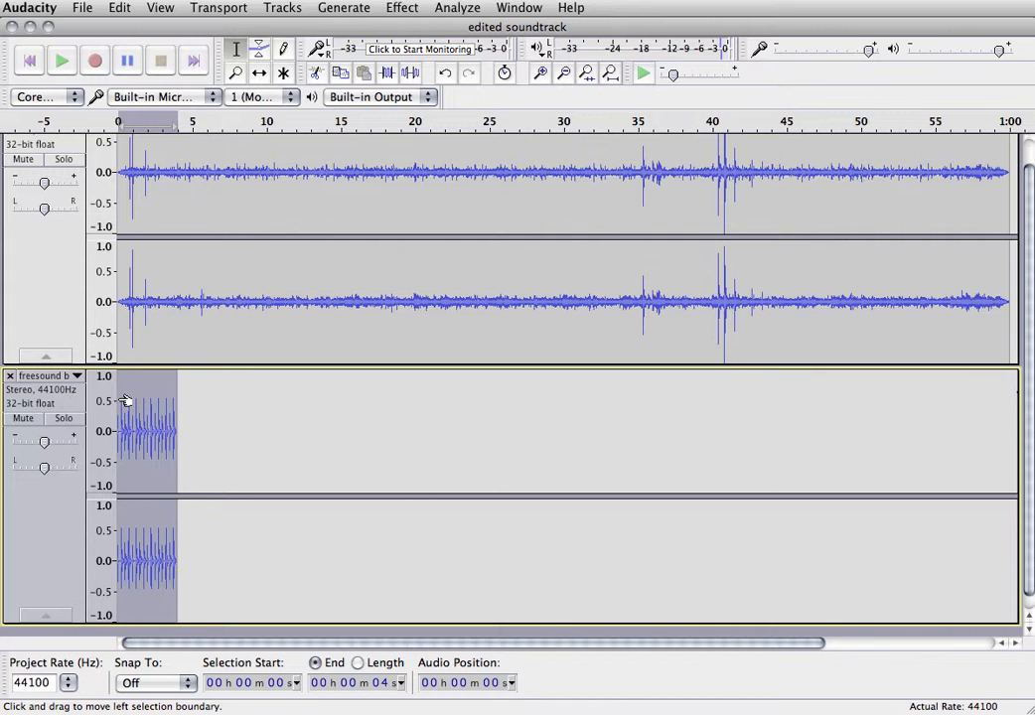
pyautogui.click(401, 8)
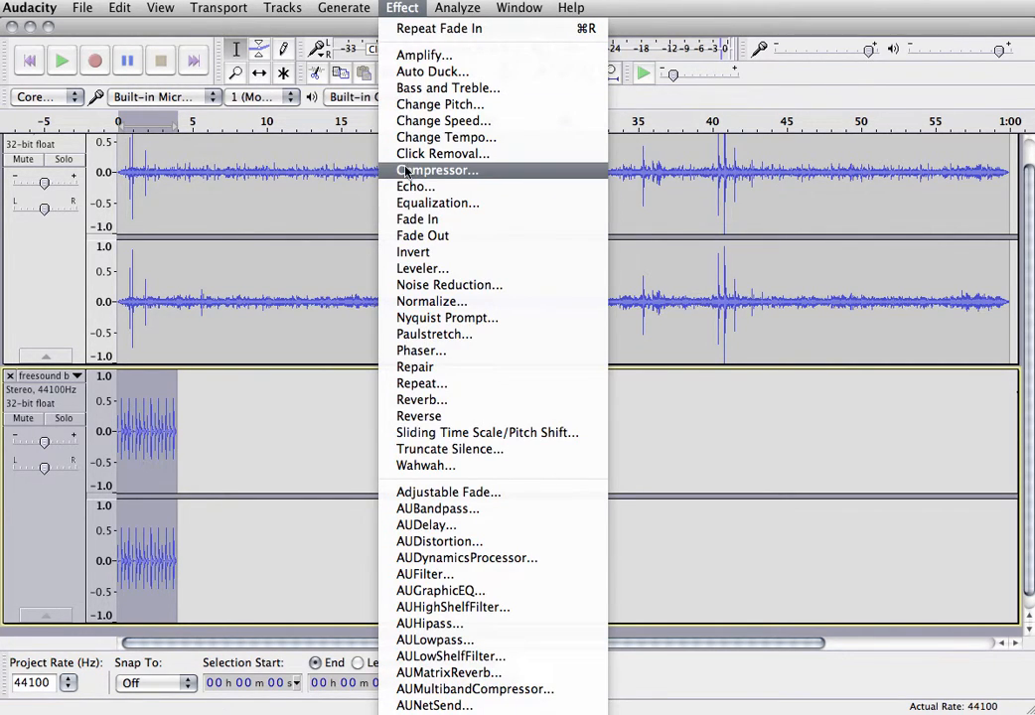
pyautogui.click(453, 400)
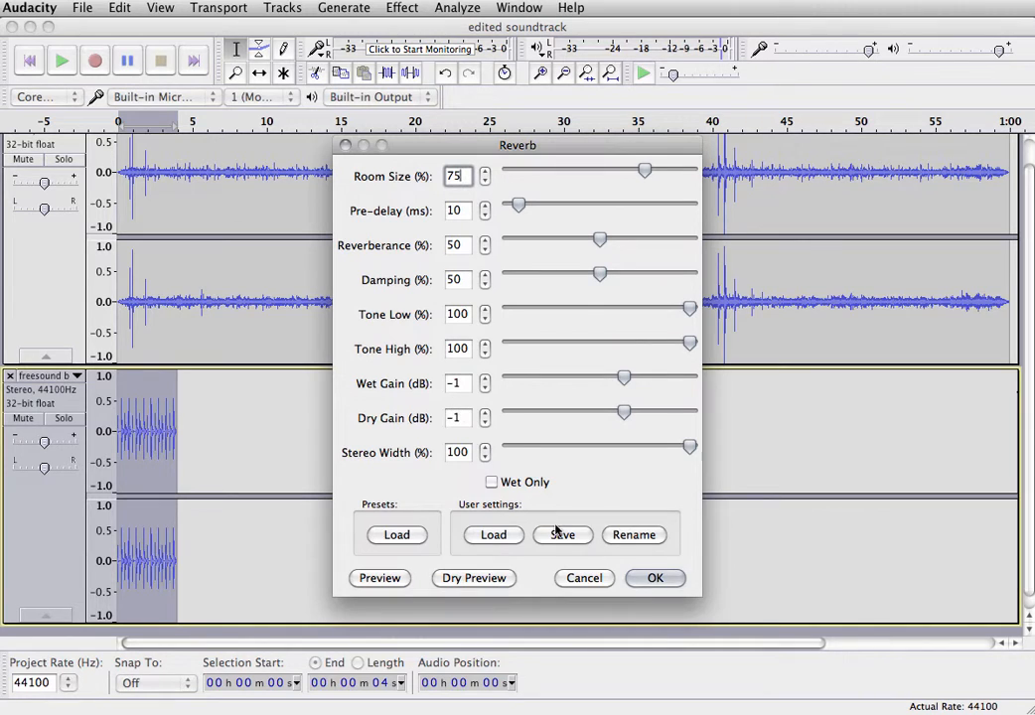
pyautogui.click(584, 579)
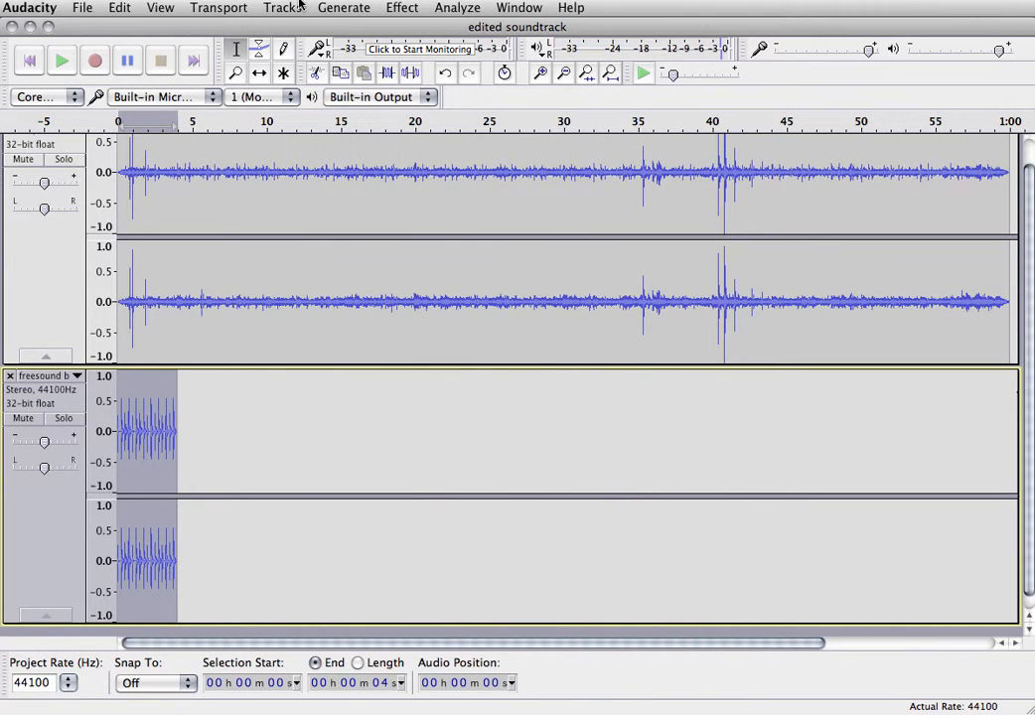
# Step: Apply the Repeat effect to the selected beat loop with 16 repetitions
pyautogui.click(401, 10)
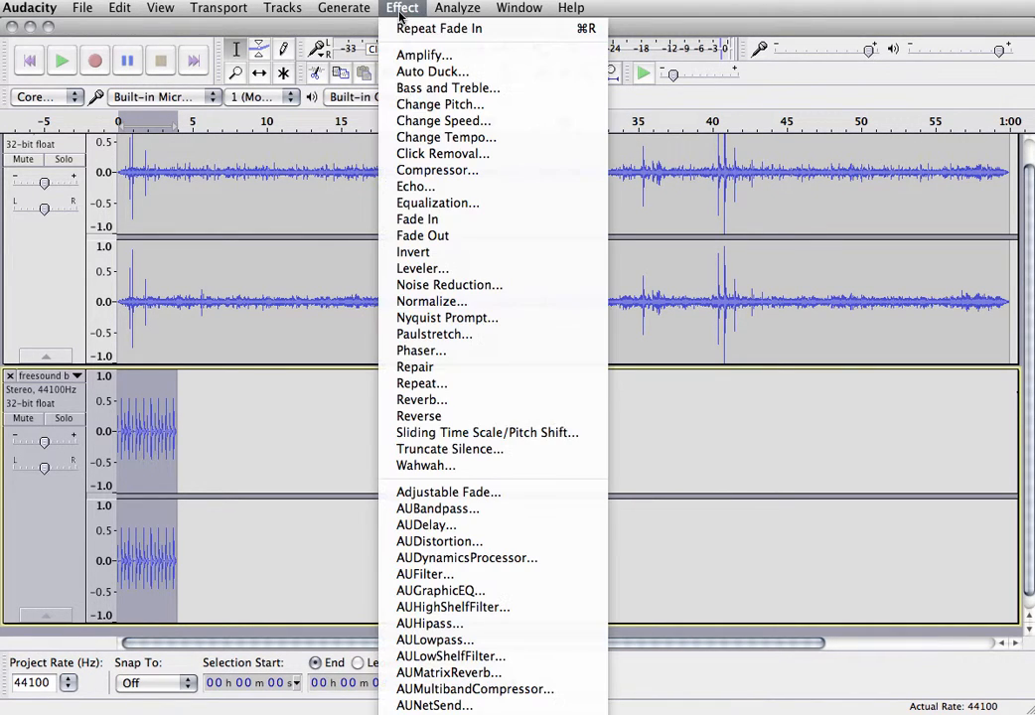
pyautogui.click(427, 383)
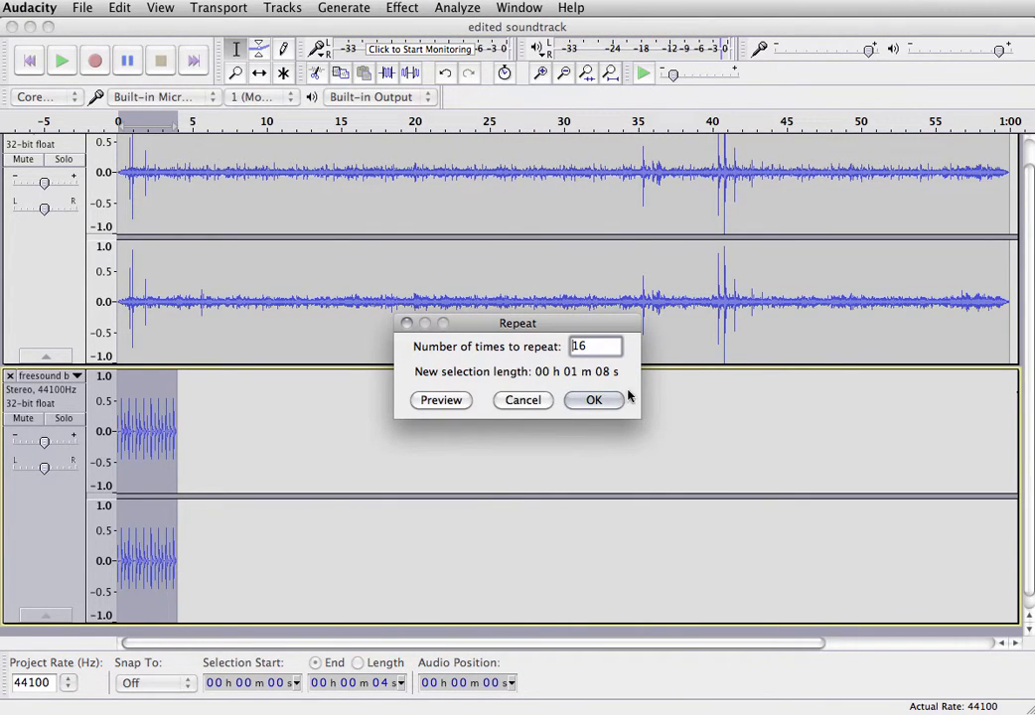
pyautogui.click(588, 402)
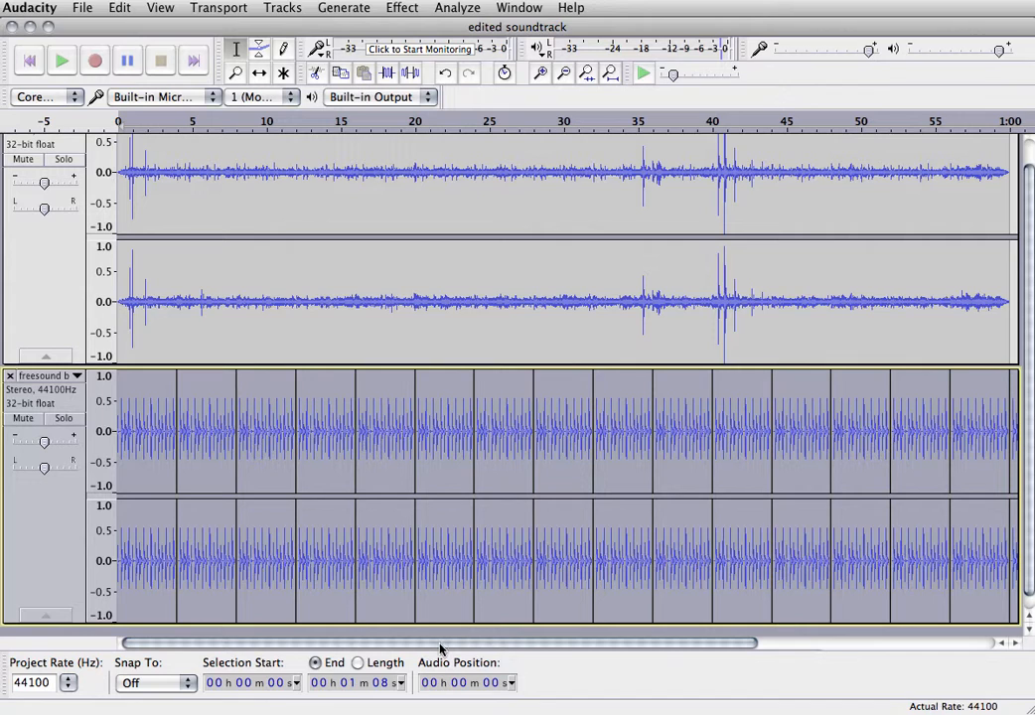
# Step: Delete the part of the beat loop track that runs past the end of the test track at 1:00
pyautogui.moveTo(441, 649); pyautogui.dragTo(567, 660)
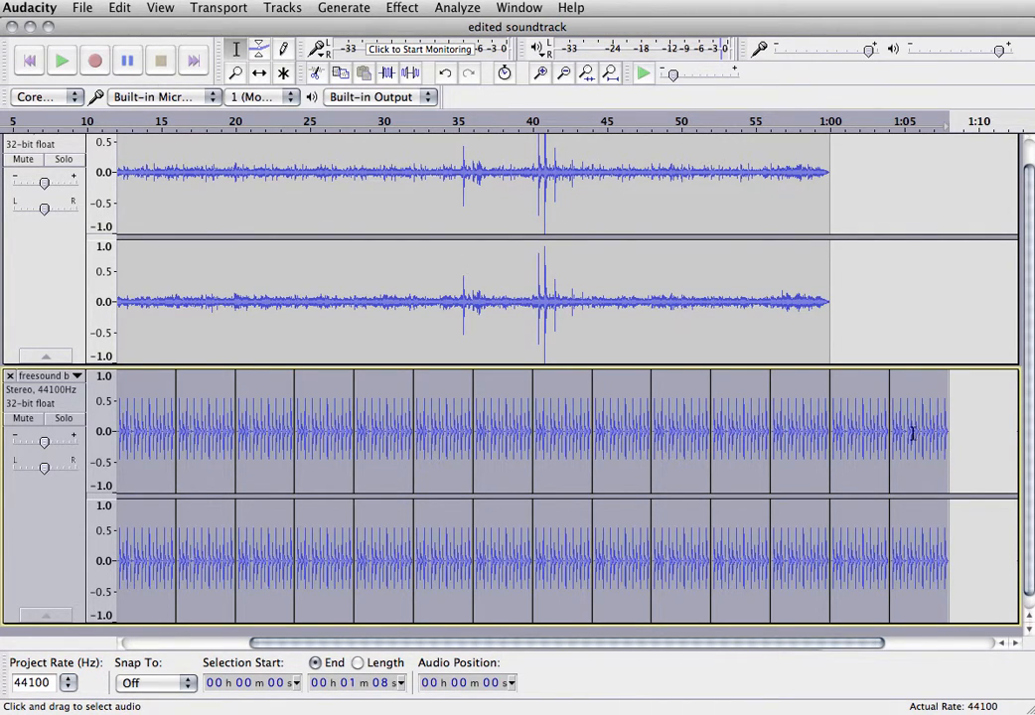
pyautogui.click(971, 431)
pyautogui.moveTo(949, 419); pyautogui.dragTo(825, 424)
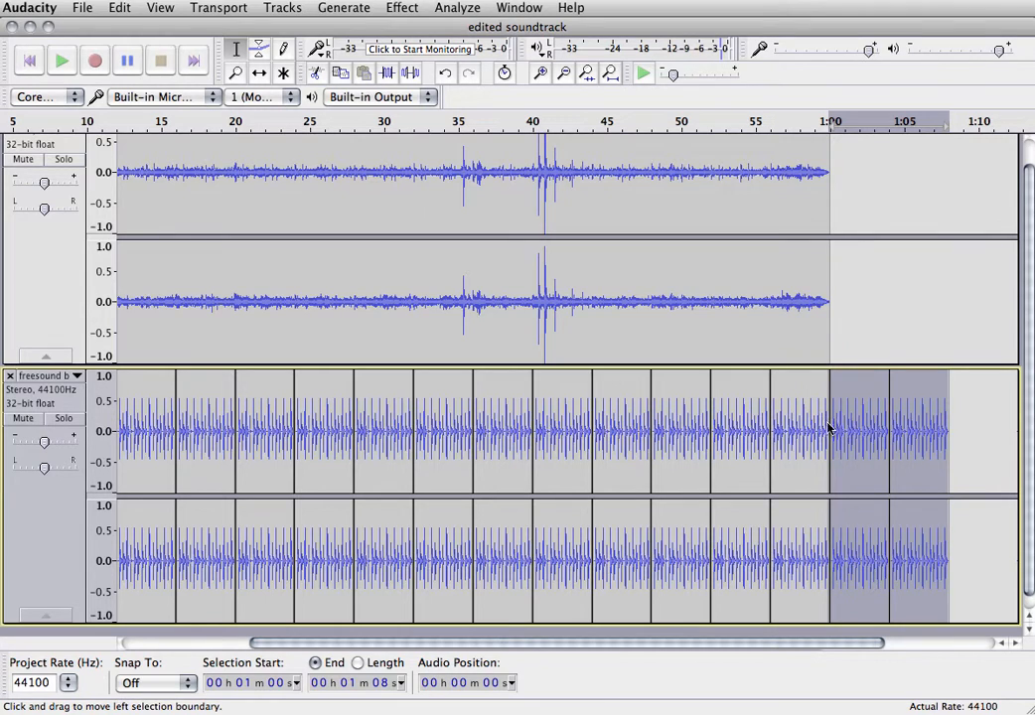
pyautogui.click(979, 404)
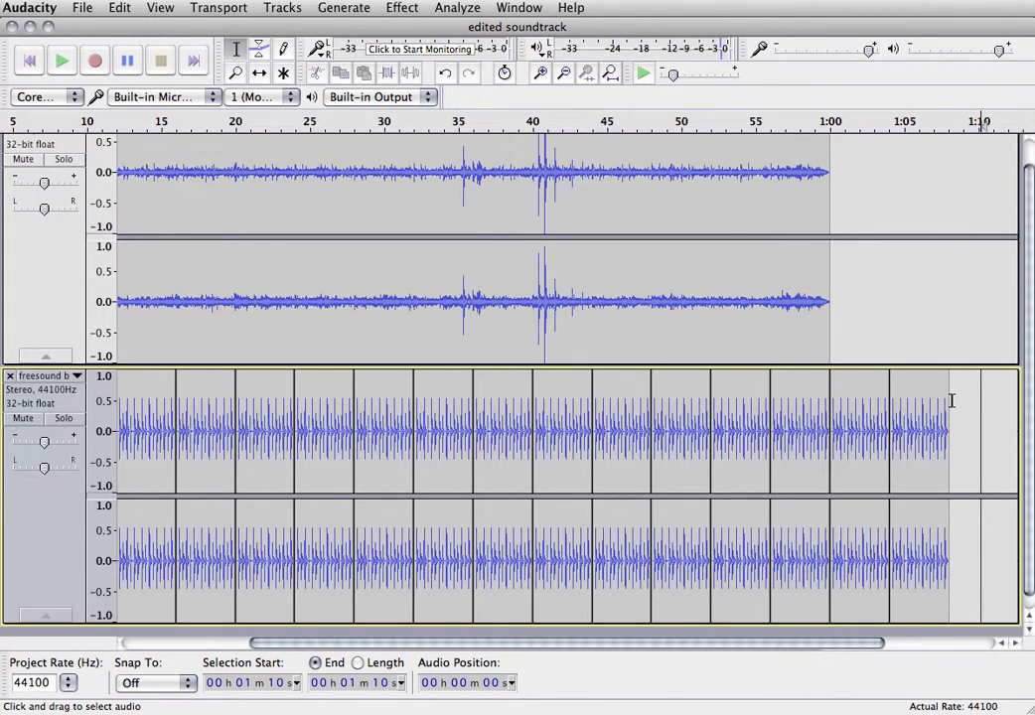
pyautogui.moveTo(949, 400); pyautogui.dragTo(829, 418)
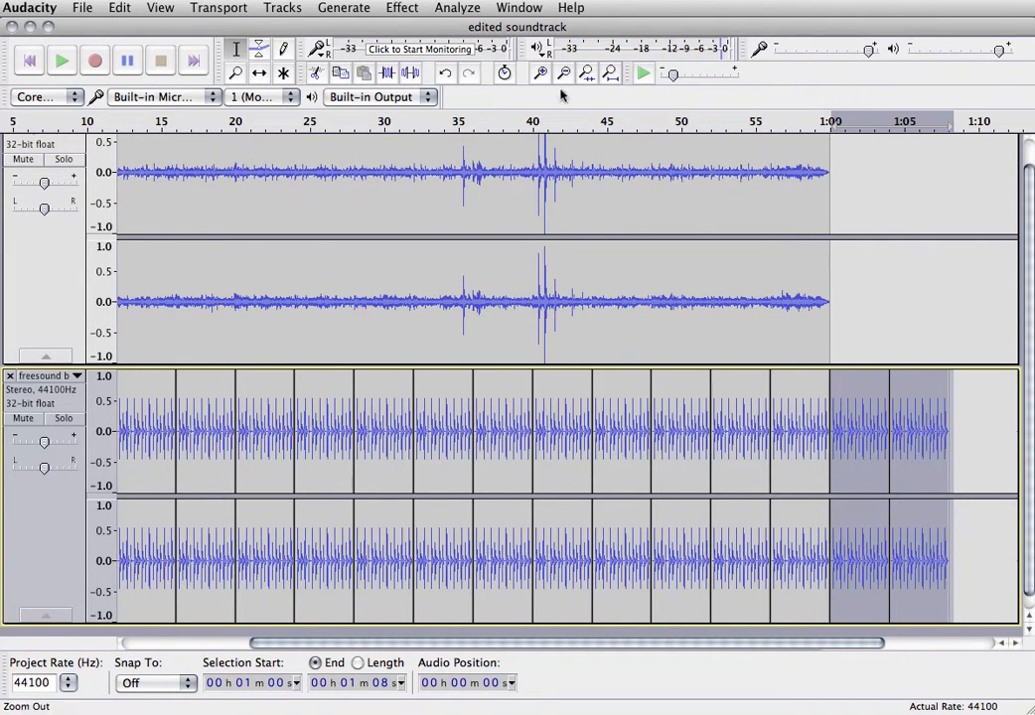
pyautogui.press('Delete')
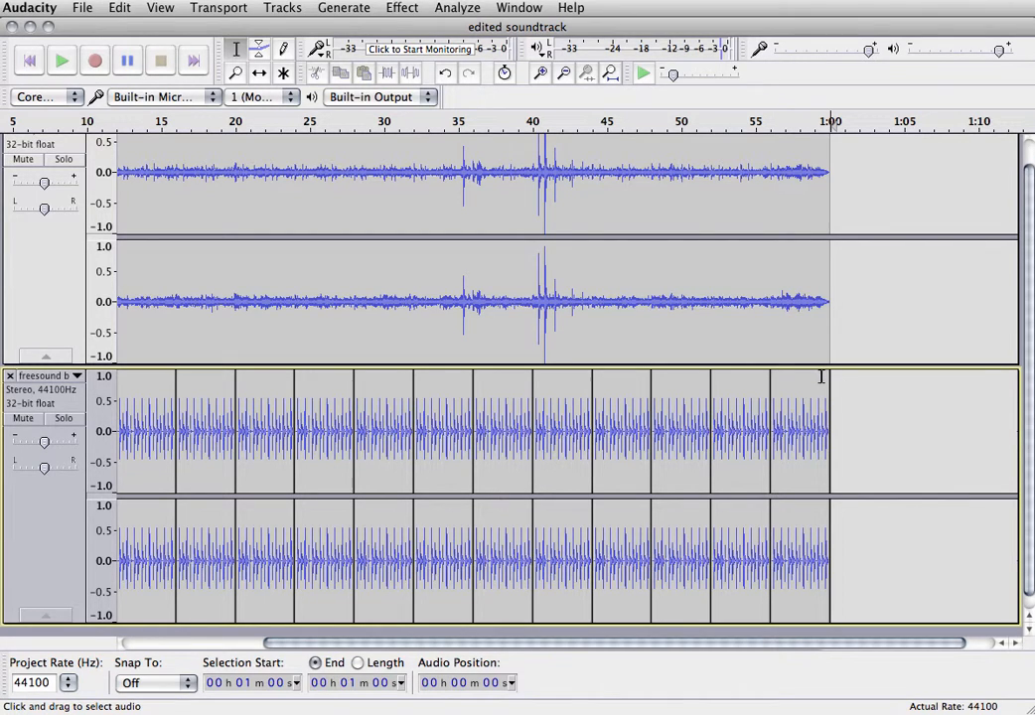
# Step: Apply Fade Out to about the last second of the beat loop track, from 59 s to 1:00
pyautogui.moveTo(821, 381); pyautogui.dragTo(830, 397)
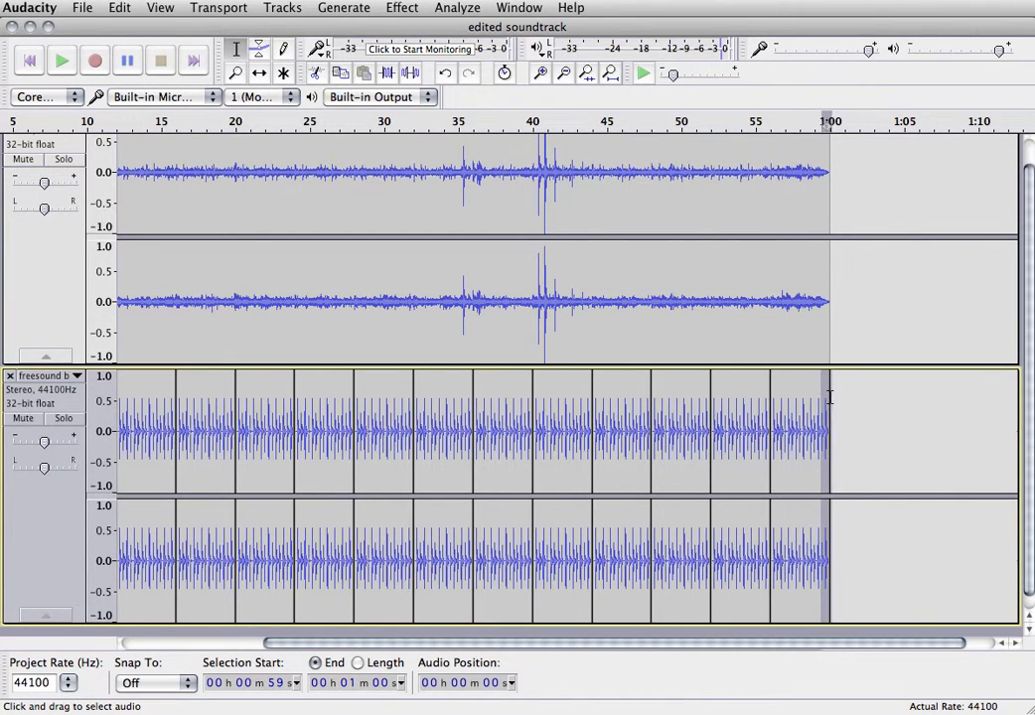
pyautogui.click(401, 8)
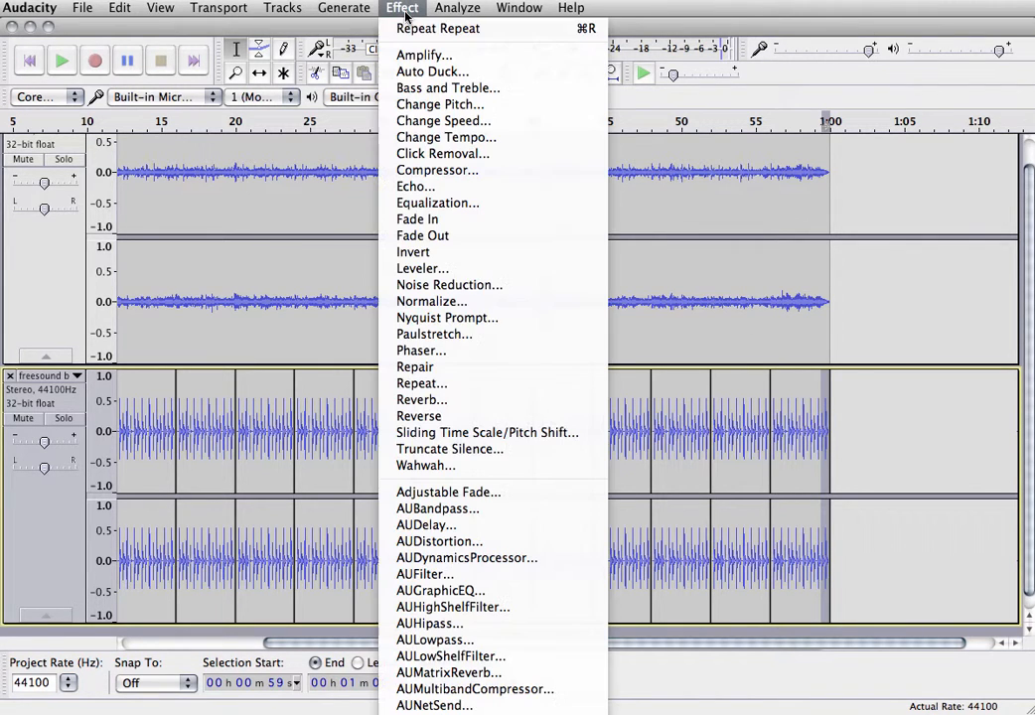
pyautogui.click(442, 238)
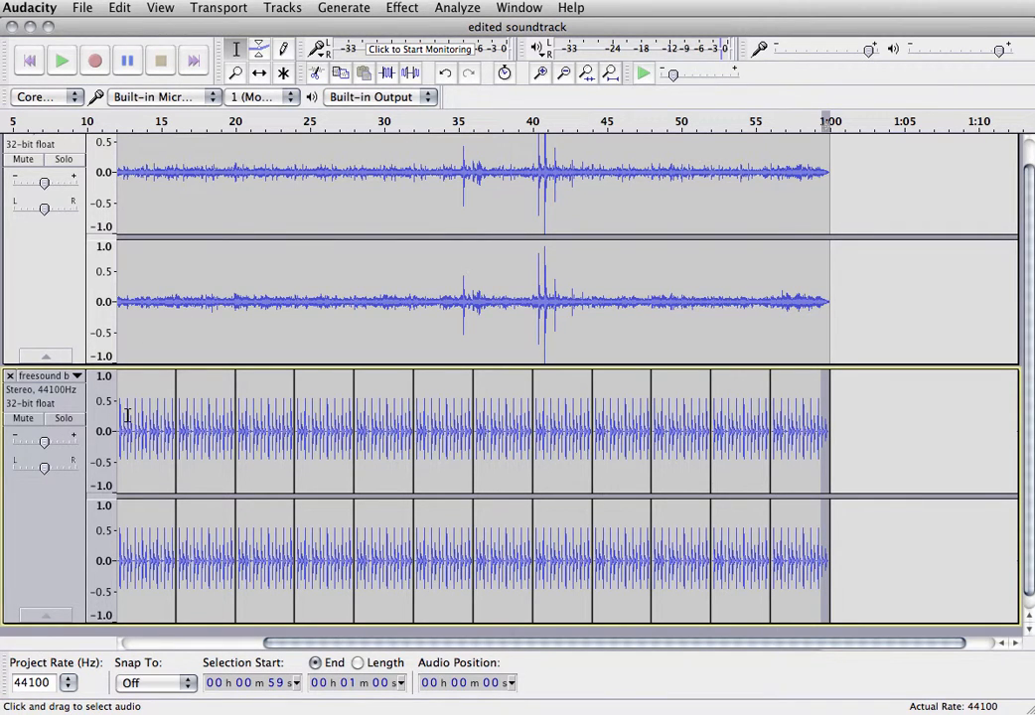
# Step: Apply Fade In to about the first second of the beat loop track, from 0 to 1 s
pyautogui.moveTo(129, 417); pyautogui.dragTo(100, 427)
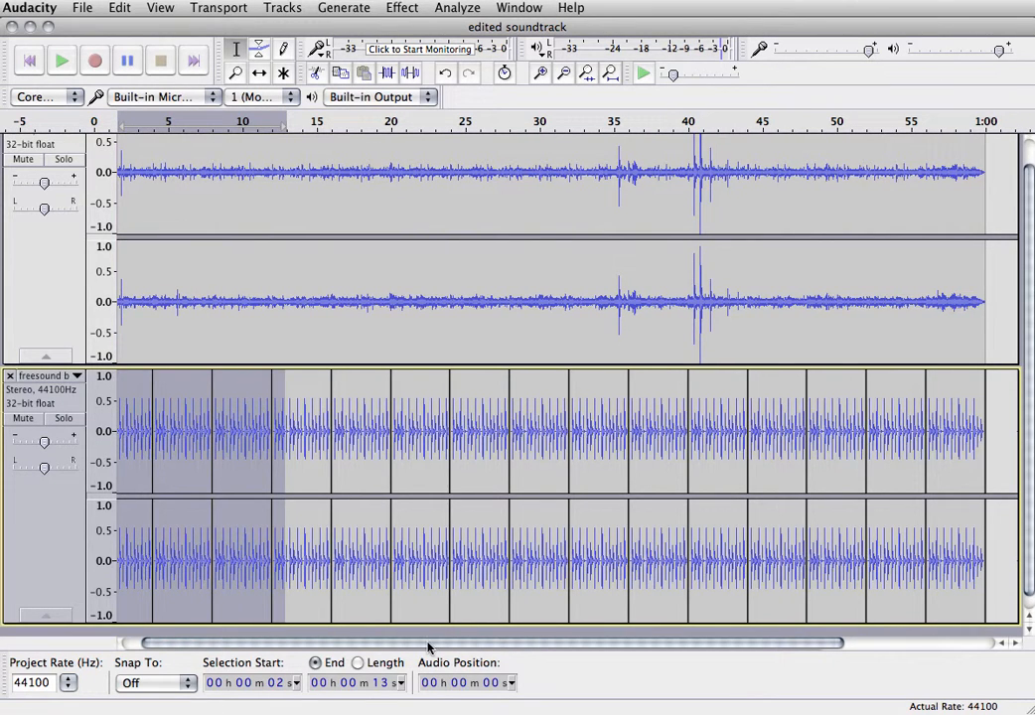
pyautogui.moveTo(429, 648); pyautogui.dragTo(328, 654)
pyautogui.click(144, 343)
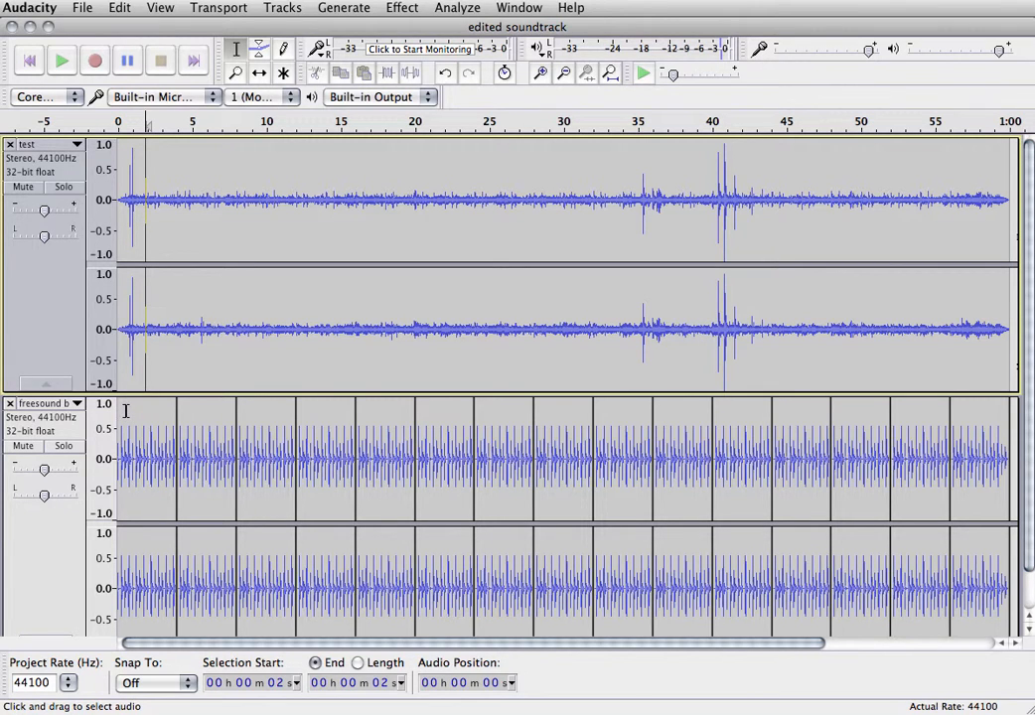
pyautogui.moveTo(126, 411); pyautogui.dragTo(107, 418)
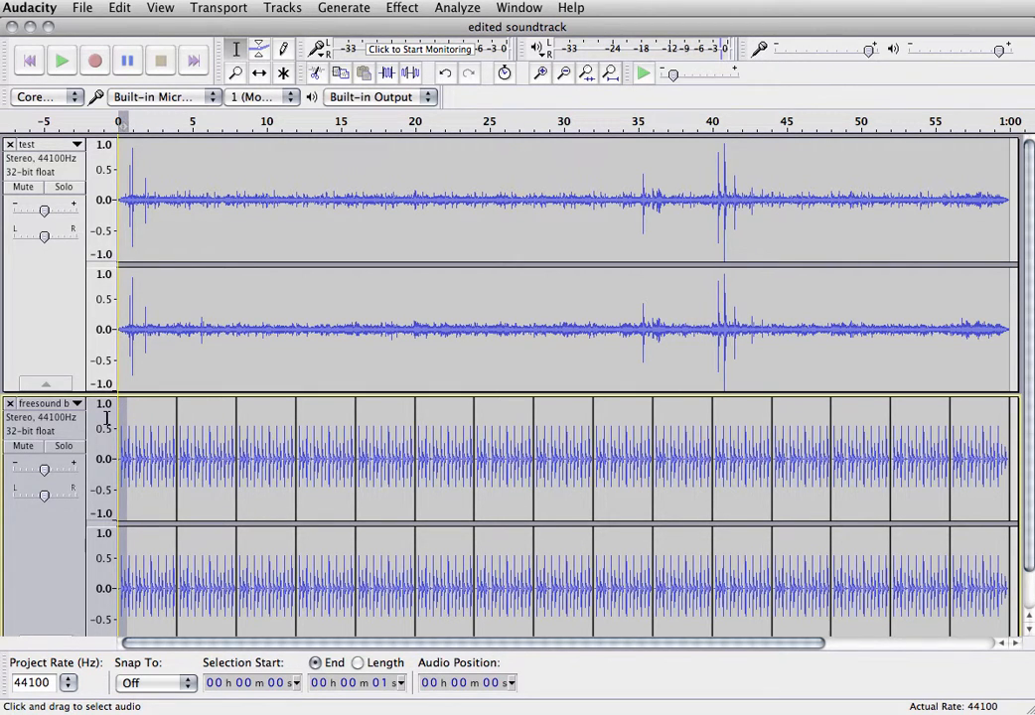
pyautogui.click(411, 10)
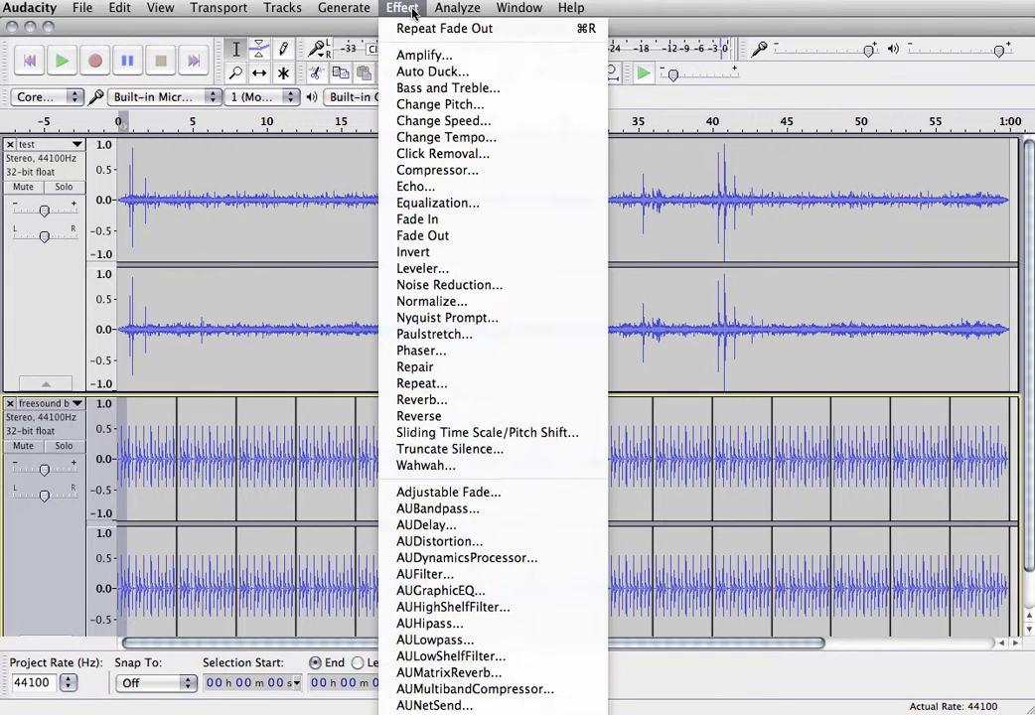
pyautogui.click(422, 219)
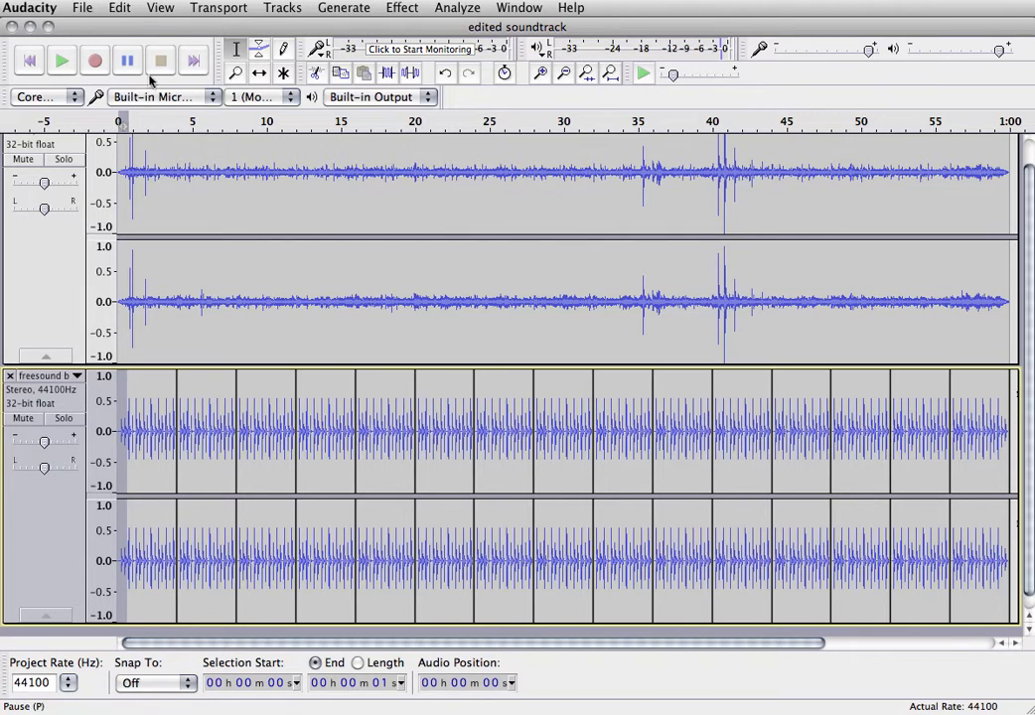
# Step: Play the mix from the start while raising the test track's gain slightly and lowering the beat loop track's gain slightly
pyautogui.click(27, 62)
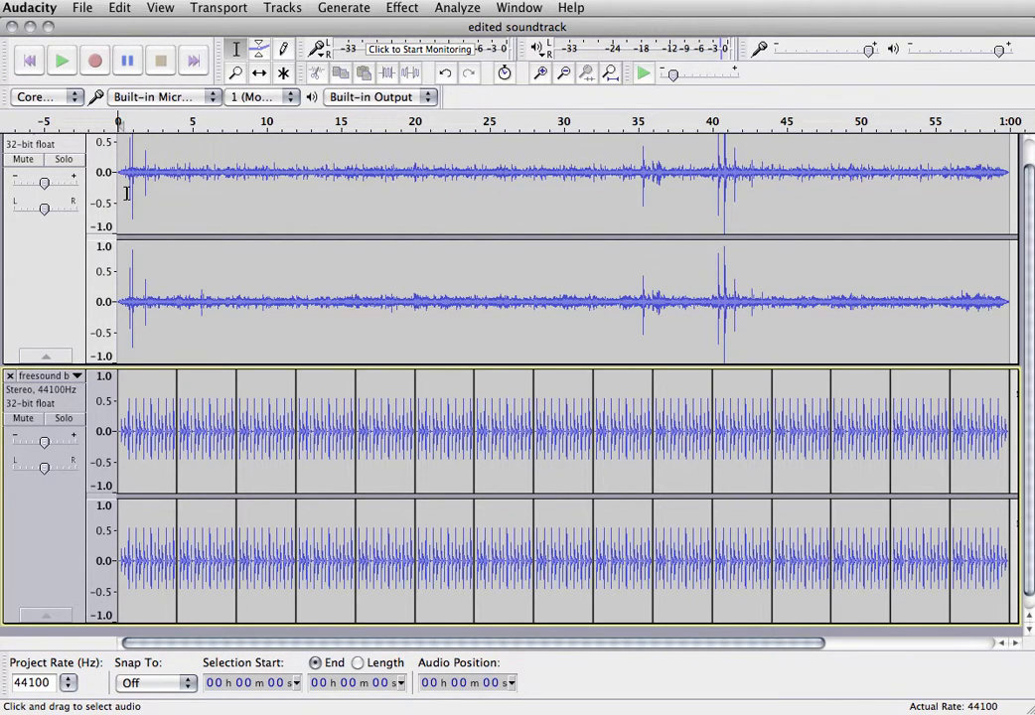
pyautogui.press('space')
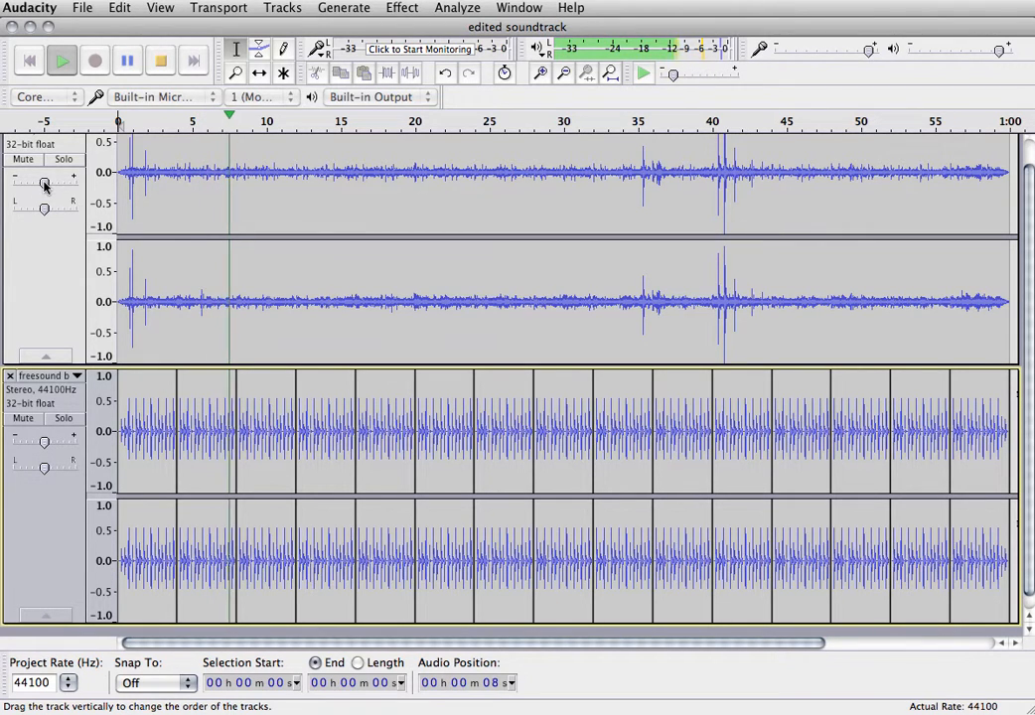
pyautogui.moveTo(44, 185); pyautogui.dragTo(60, 194)
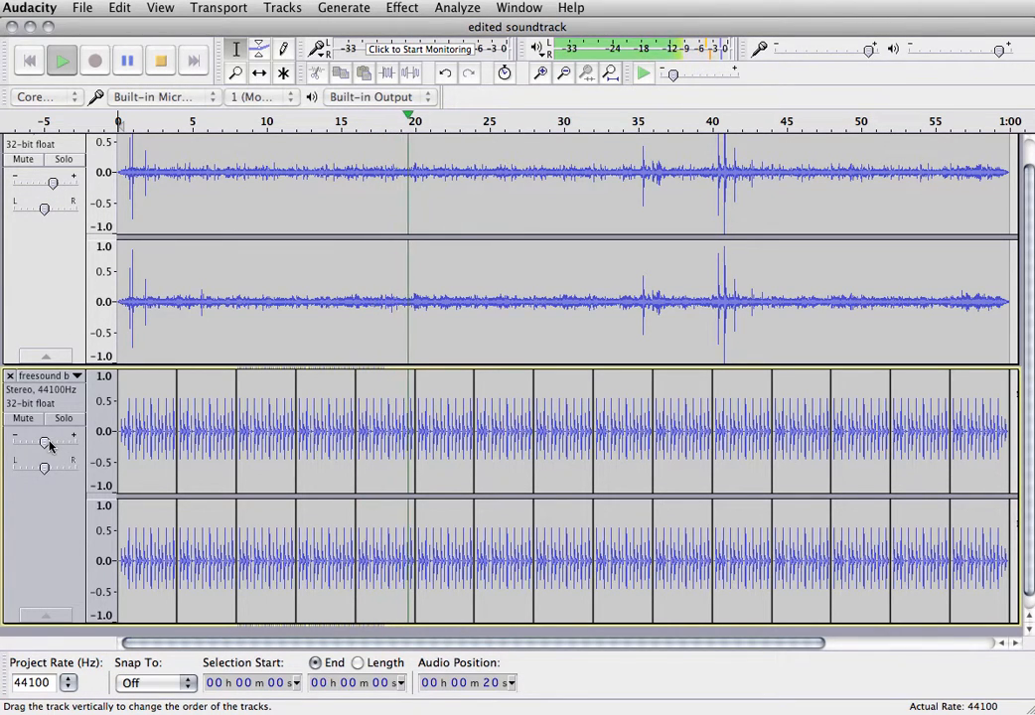
pyautogui.moveTo(45, 443); pyautogui.dragTo(30, 443)
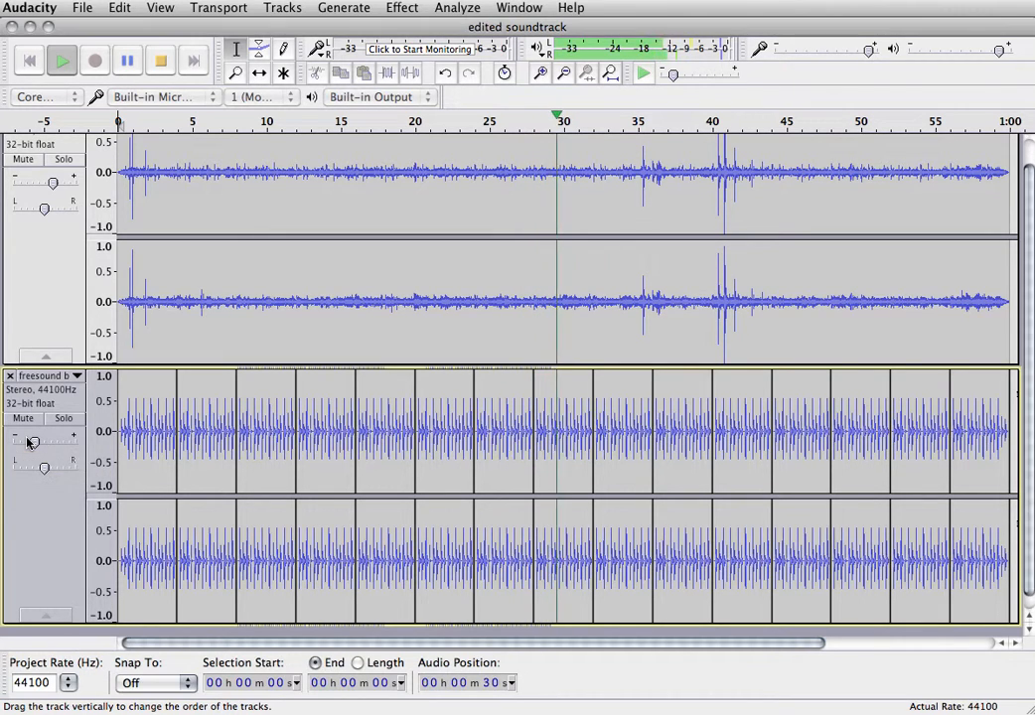
pyautogui.click(163, 61)
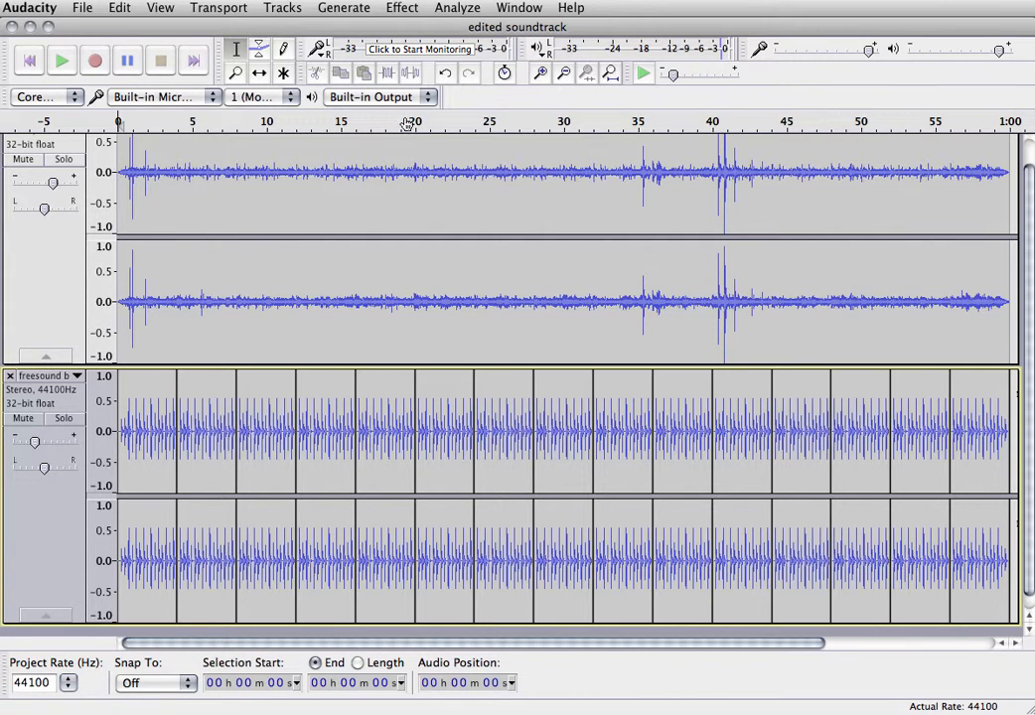
# Step: Export the mix as a 16-bit PCM WAV named edited soundtrack into Desktop > Video project #1 > Audio elements, accepting the stereo mixdown and existing metadata
pyautogui.click(86, 12)
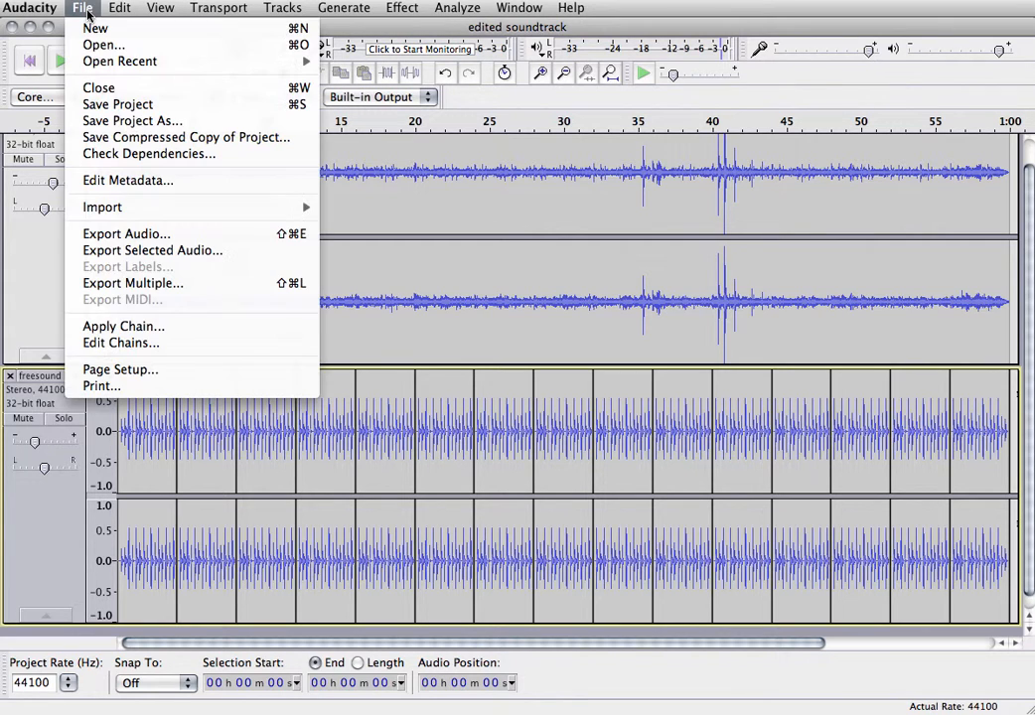
pyautogui.click(153, 235)
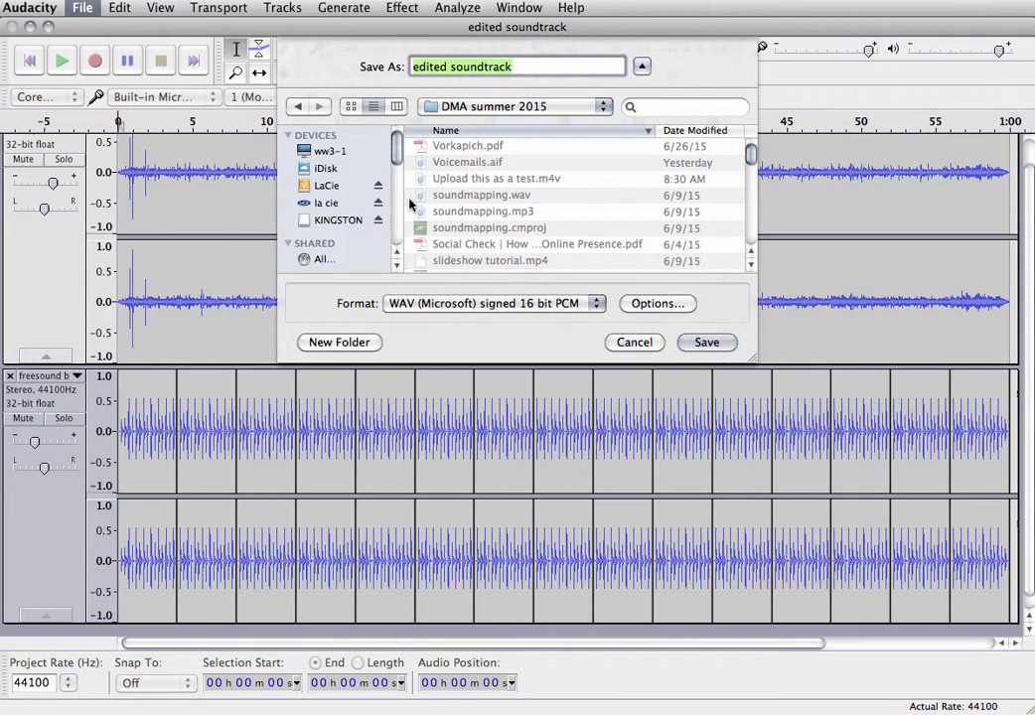
pyautogui.moveTo(397, 147); pyautogui.dragTo(400, 192)
pyautogui.click(337, 194)
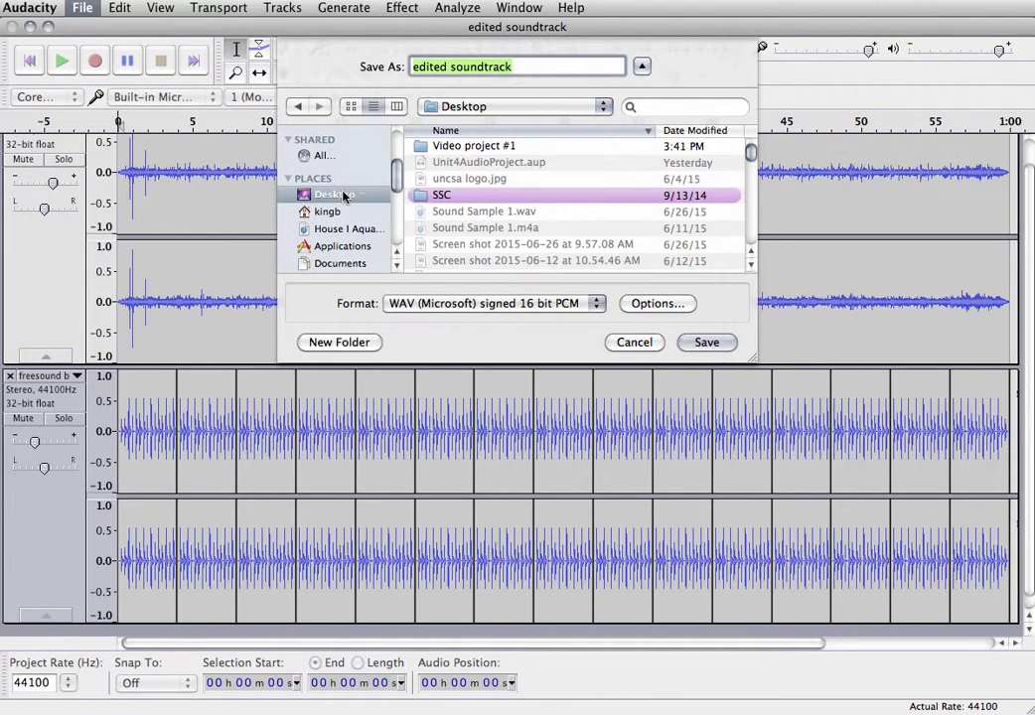
pyautogui.doubleClick(508, 146)
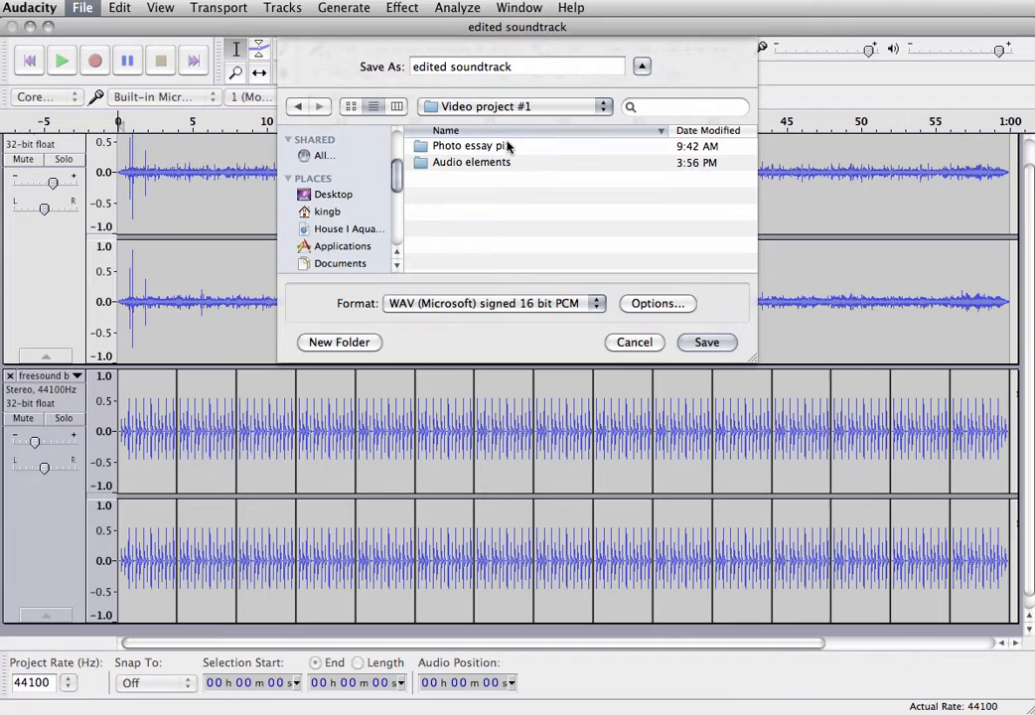
pyautogui.doubleClick(419, 165)
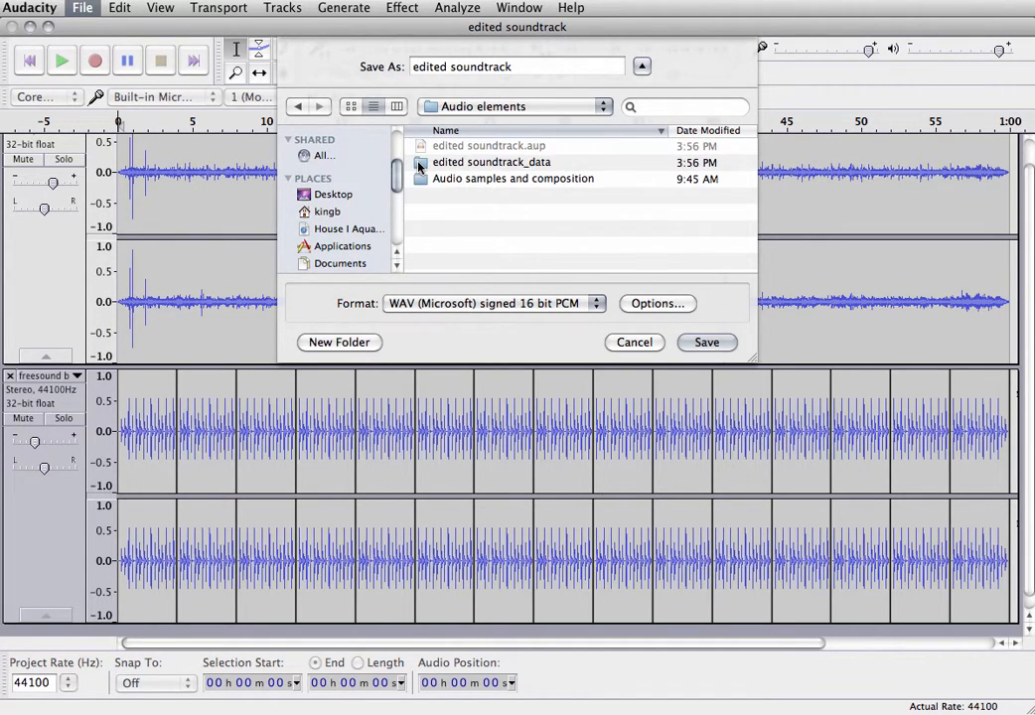
pyautogui.click(704, 342)
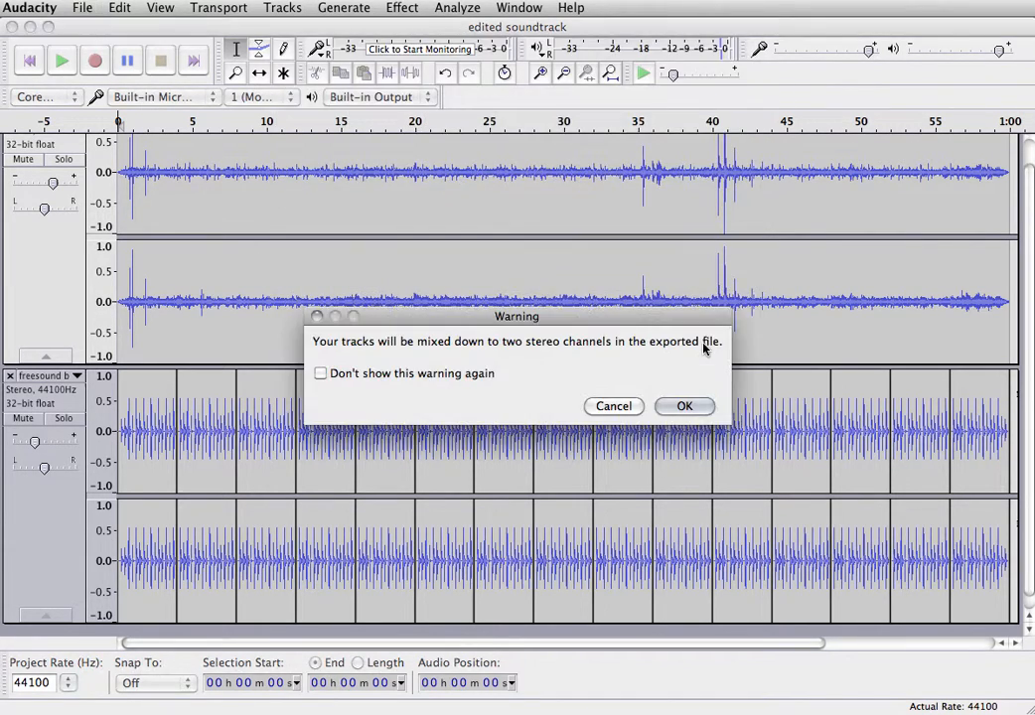
pyautogui.click(685, 405)
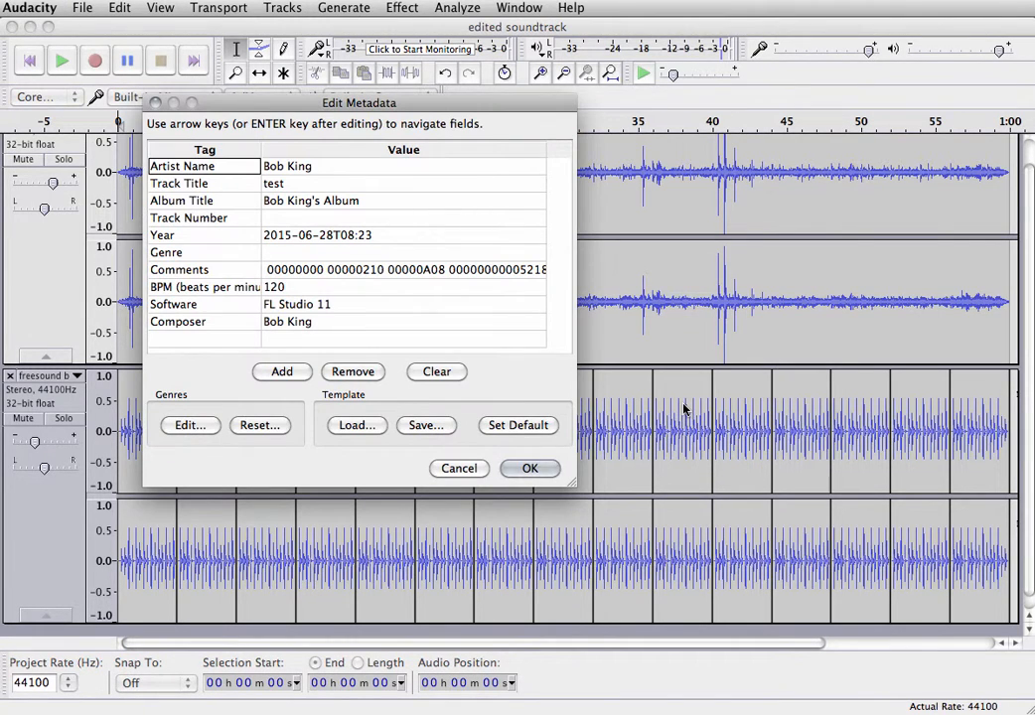
pyautogui.click(549, 468)
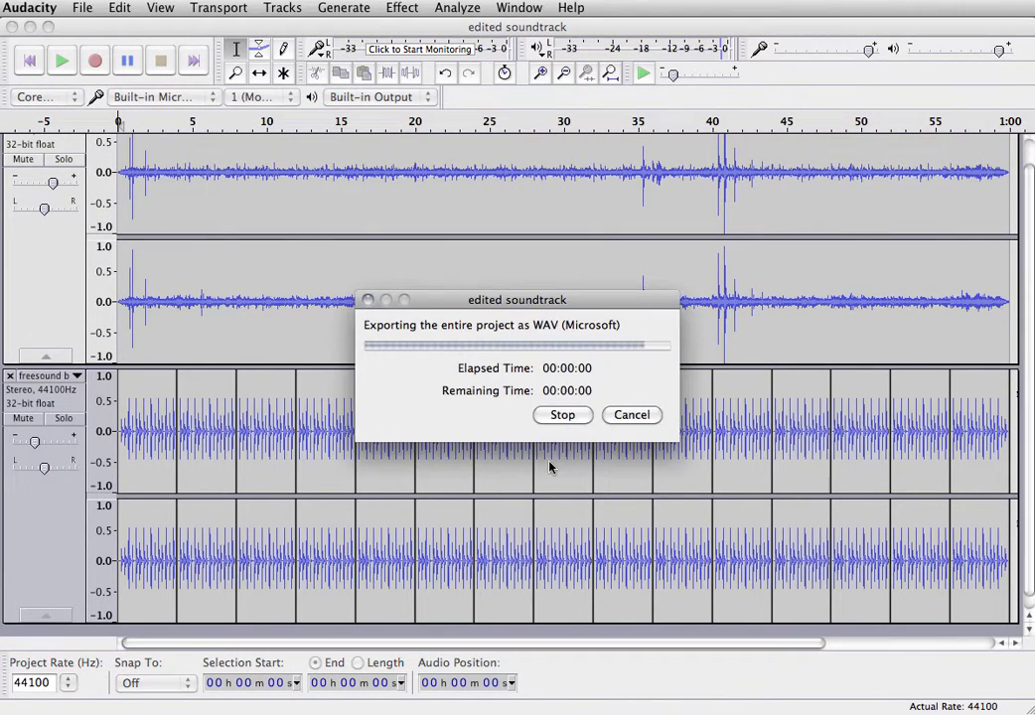